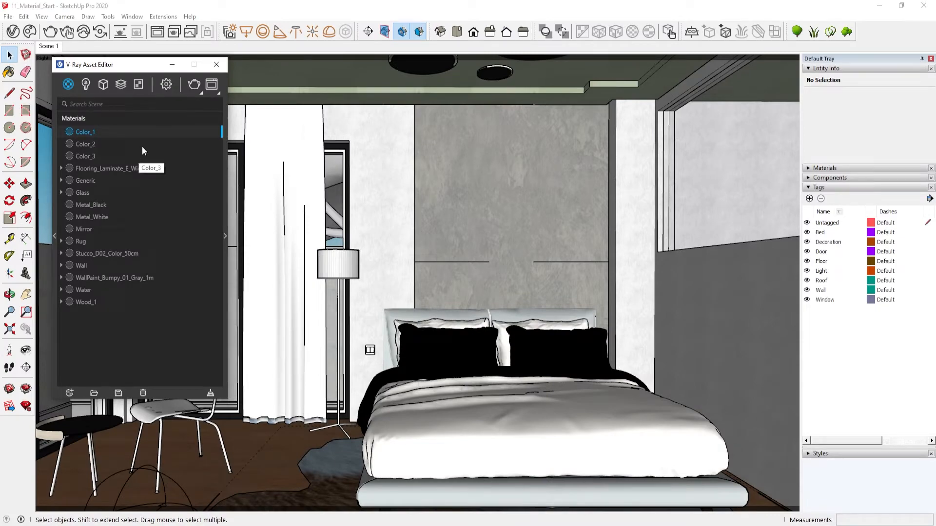
Restore the Scene 1 view and display the render elements list alongside the V-Ray Frame Buffer.
left_click(49, 46)
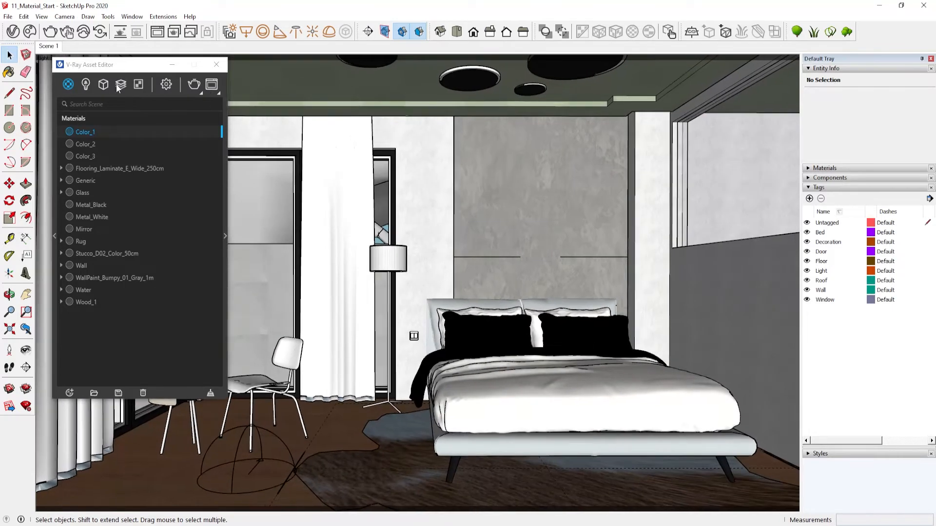
left_click(120, 86)
left_click(220, 84)
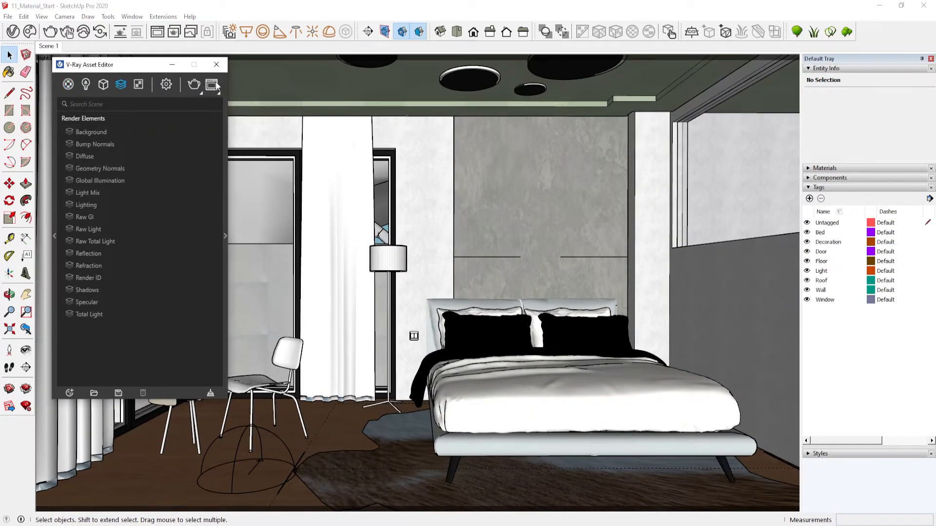
left_click_drag(323, 58, 351, 46)
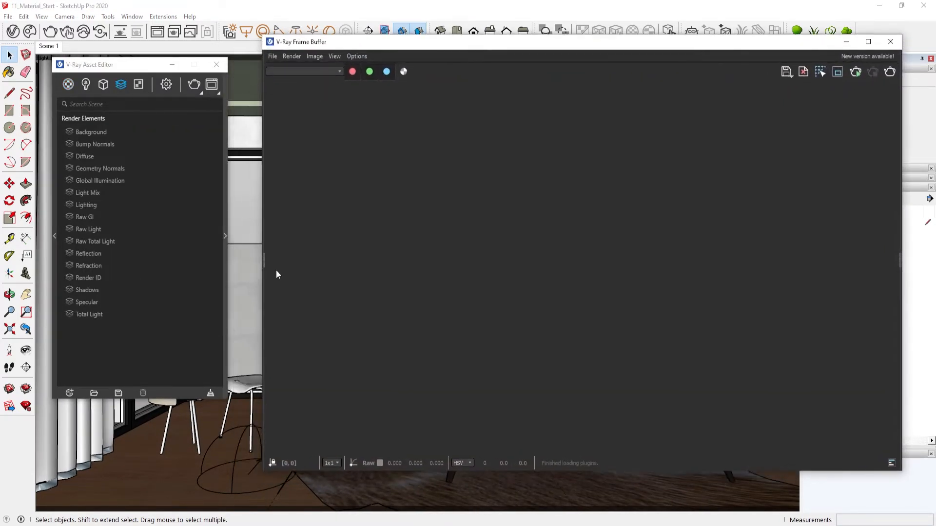
Load the 2560x1440 bedroom render from the frame buffer history and collapse the history.
left_click(264, 261)
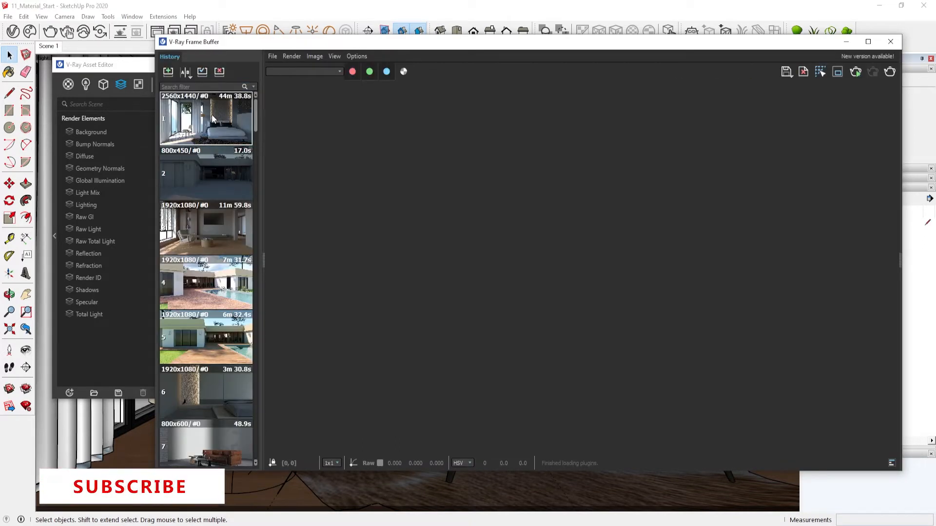
left_click(239, 245)
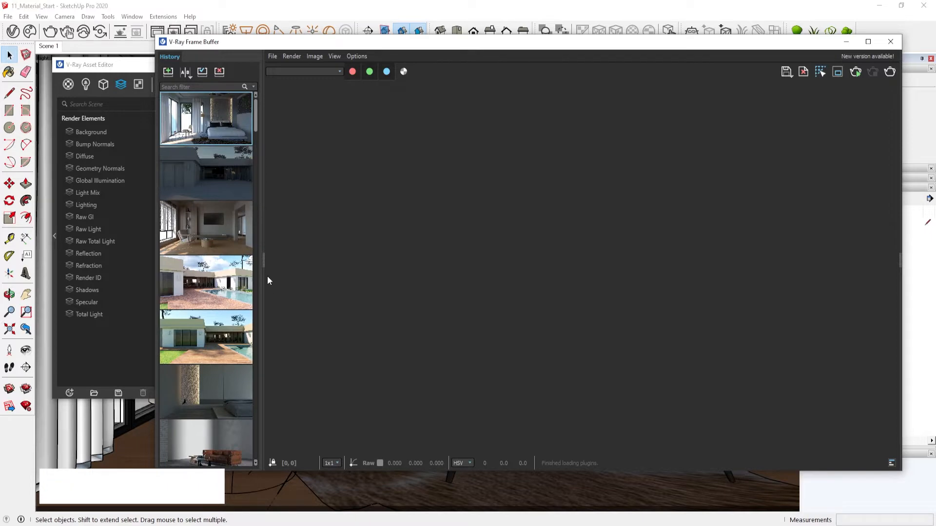
left_click(265, 261)
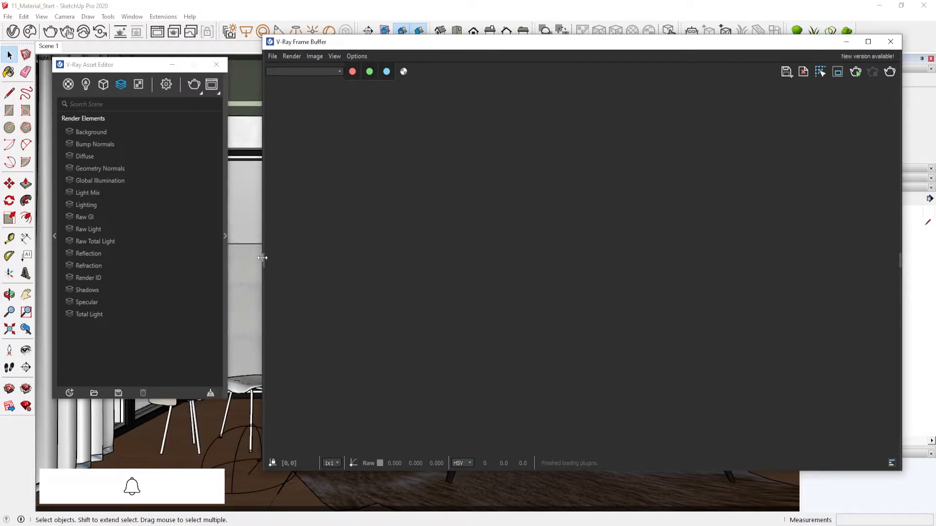
Look through the full list of render element types that can be added to the scene.
left_click(122, 87)
scroll(165, 250, "down", 6)
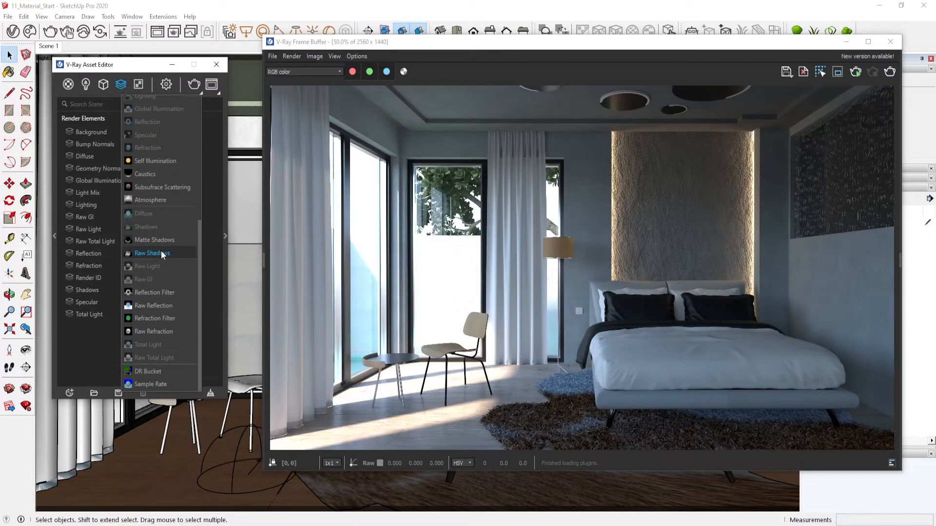
scroll(161, 253, "up", 6)
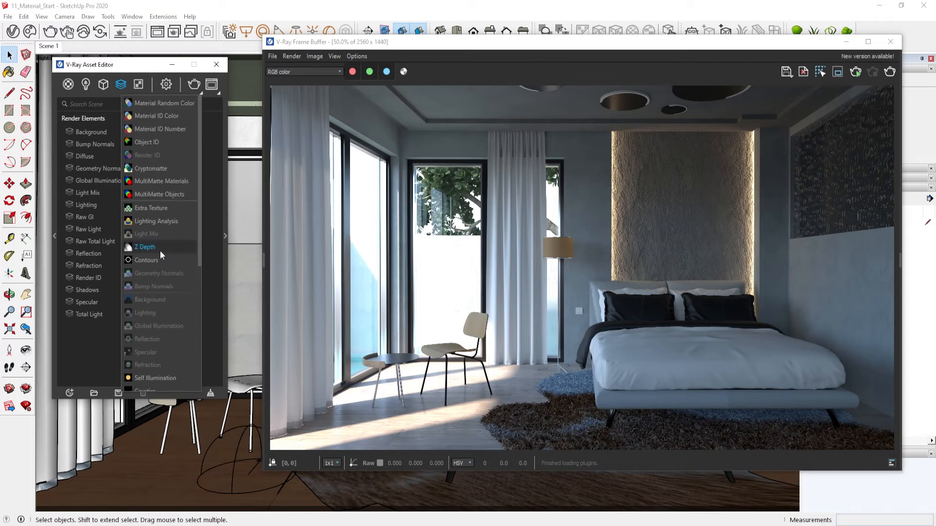
left_click(121, 84)
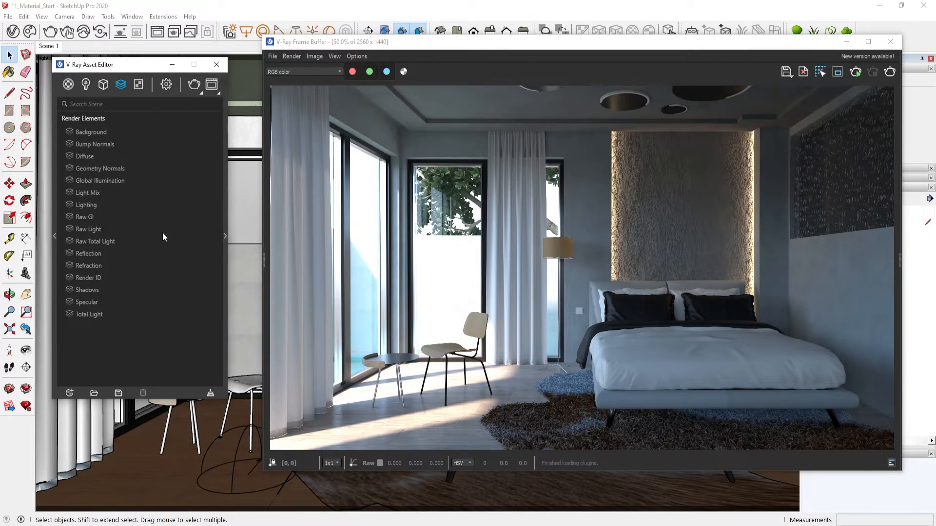
Inspect the Lighting element of the bedroom render and return to the RGB color channel.
left_click(310, 72)
left_click(309, 71)
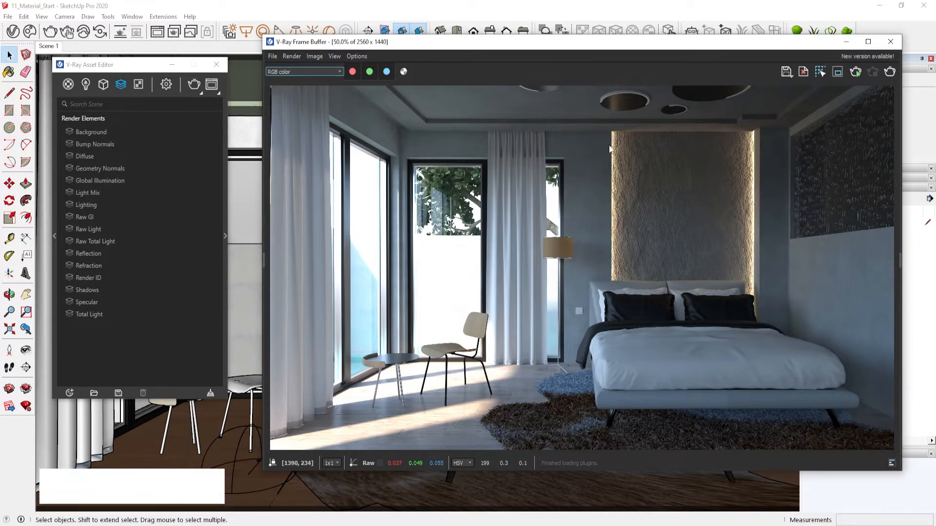
left_click(319, 72)
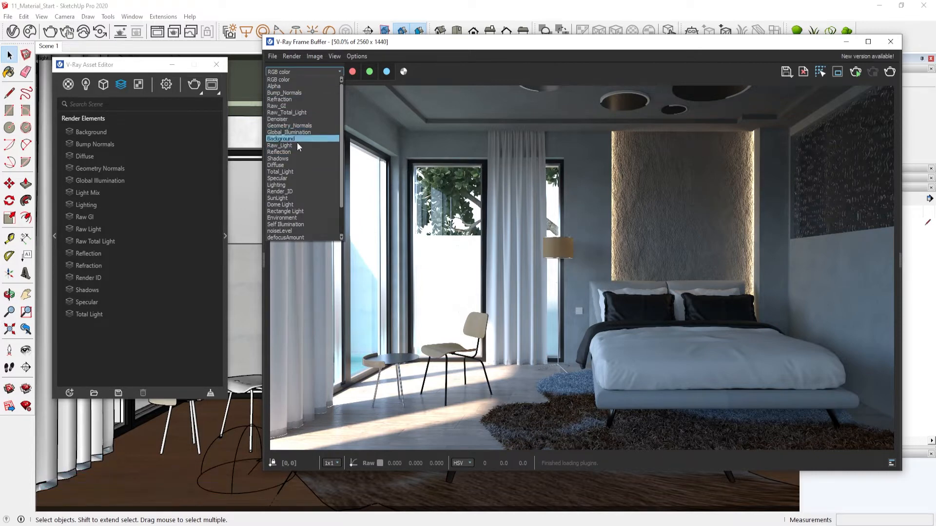
left_click(290, 184)
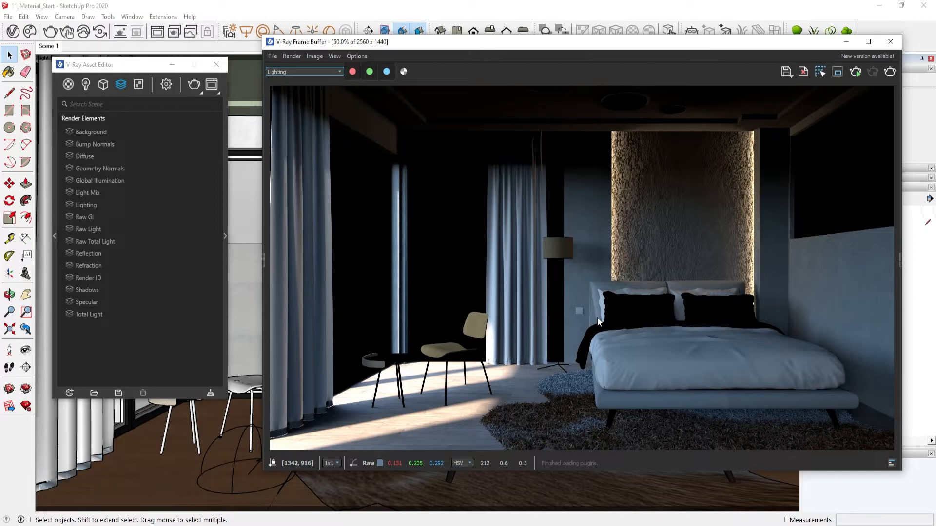
left_click(326, 72)
left_click(320, 79)
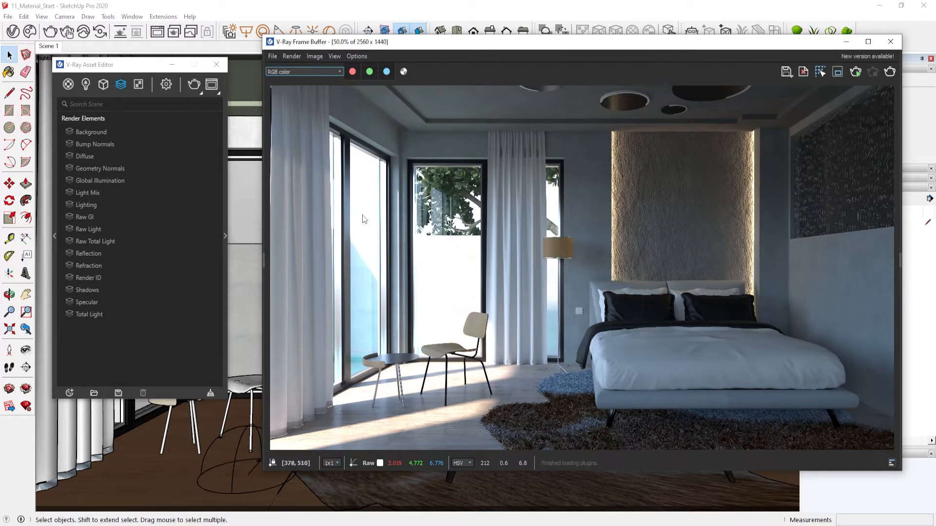
View the Alpha channel of the bedroom render and switch back to RGB color.
left_click(340, 72)
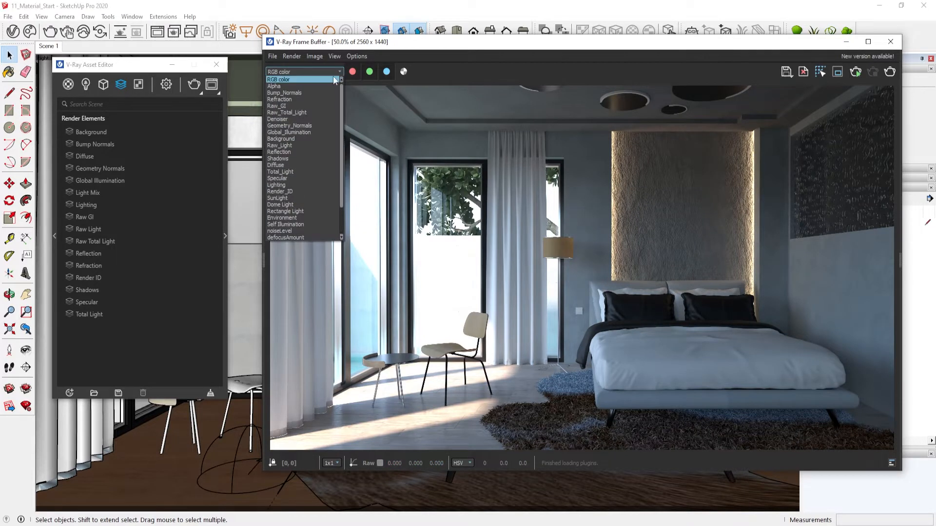
left_click(327, 86)
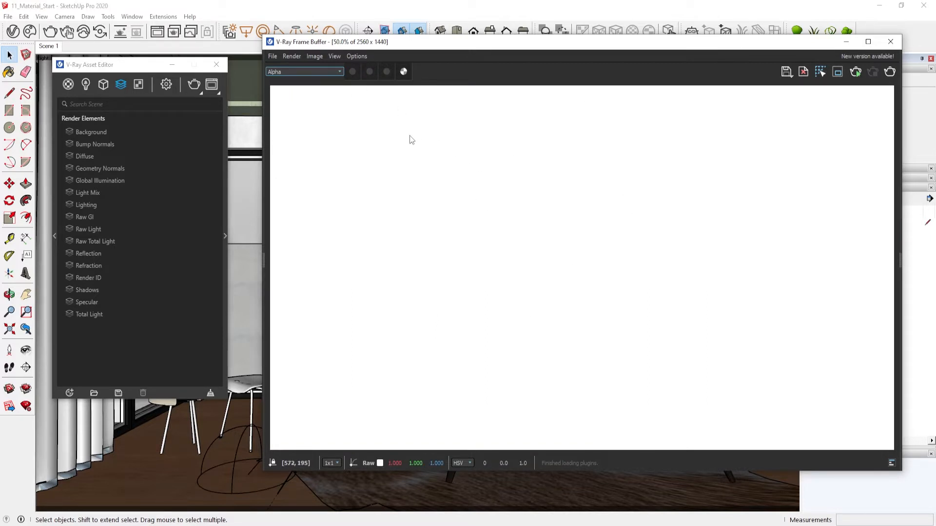
left_click(326, 72)
left_click(325, 77)
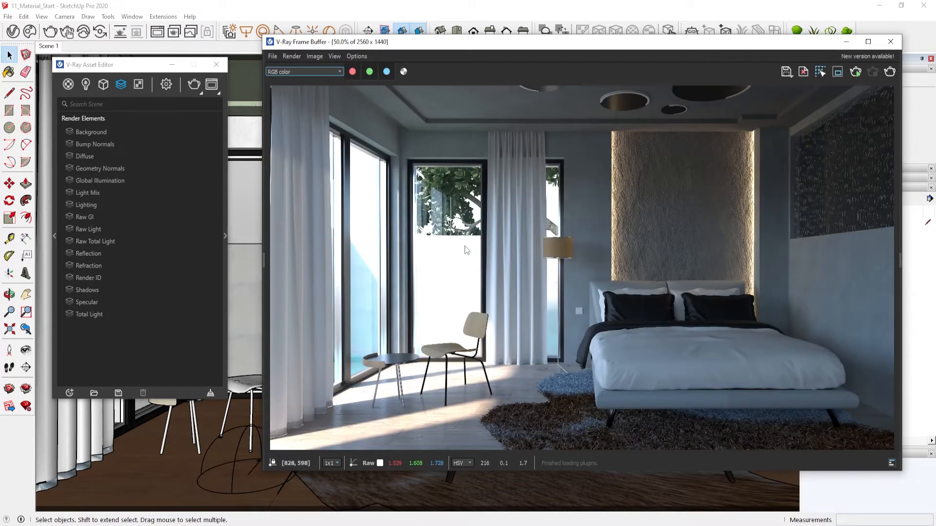
Display the Bump_Normals element and the Refraction element of the bedroom render in turn.
left_click(318, 72)
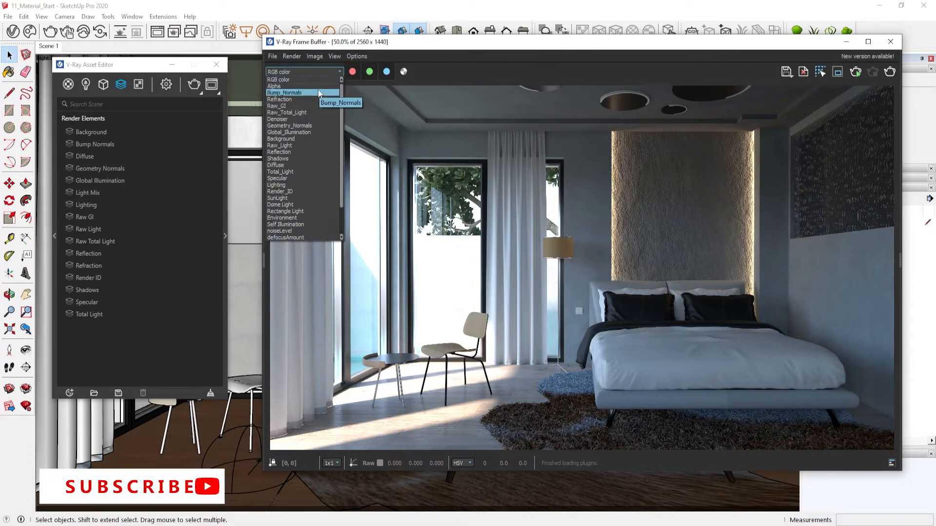
left_click(318, 90)
left_click(313, 72)
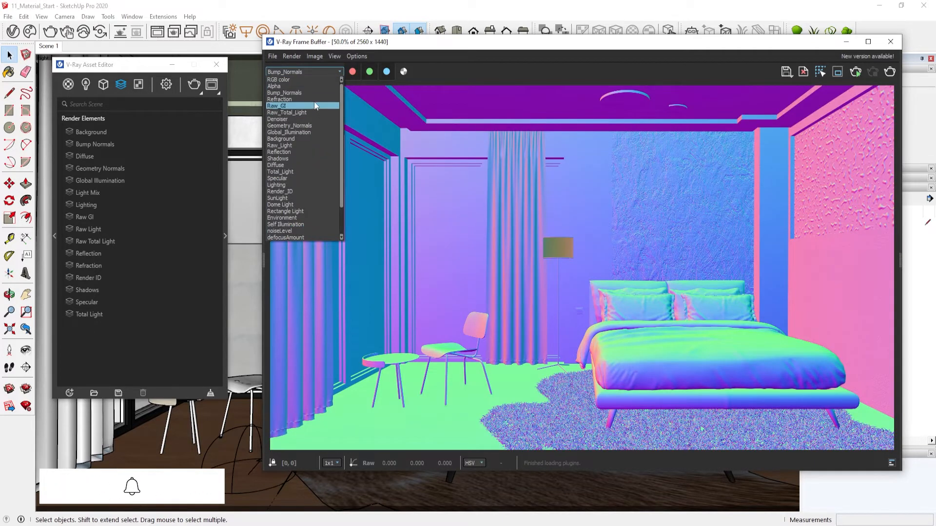
left_click(312, 100)
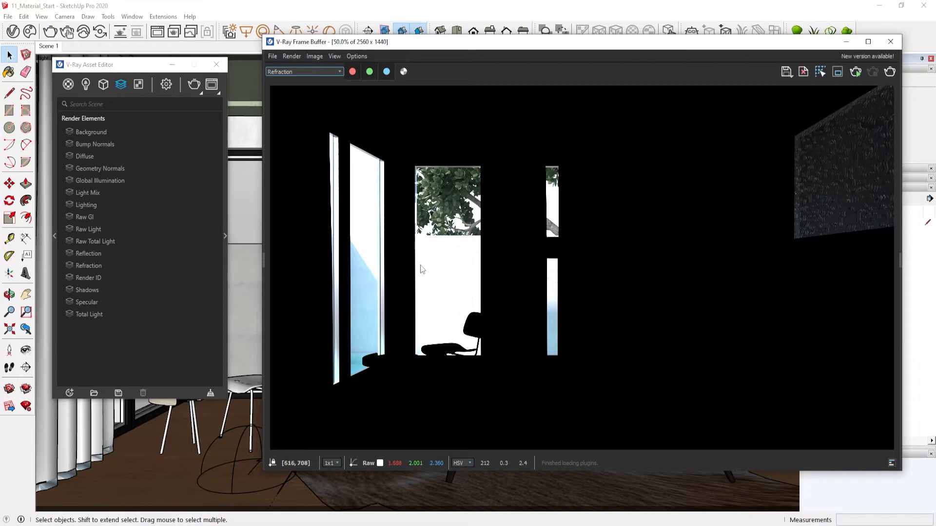
Display the Denoiser element and examine the bed and rug area up close.
left_click(295, 71)
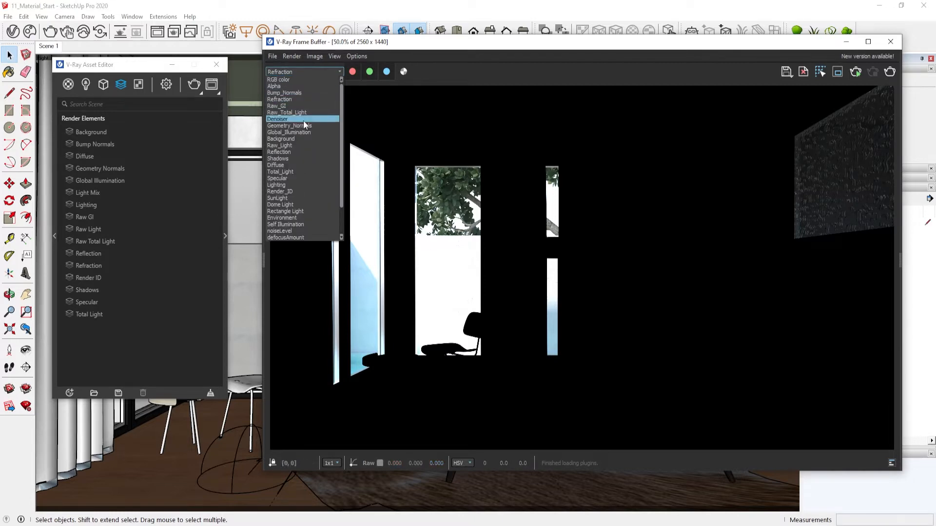
left_click(304, 120)
scroll(652, 315, "up", 2)
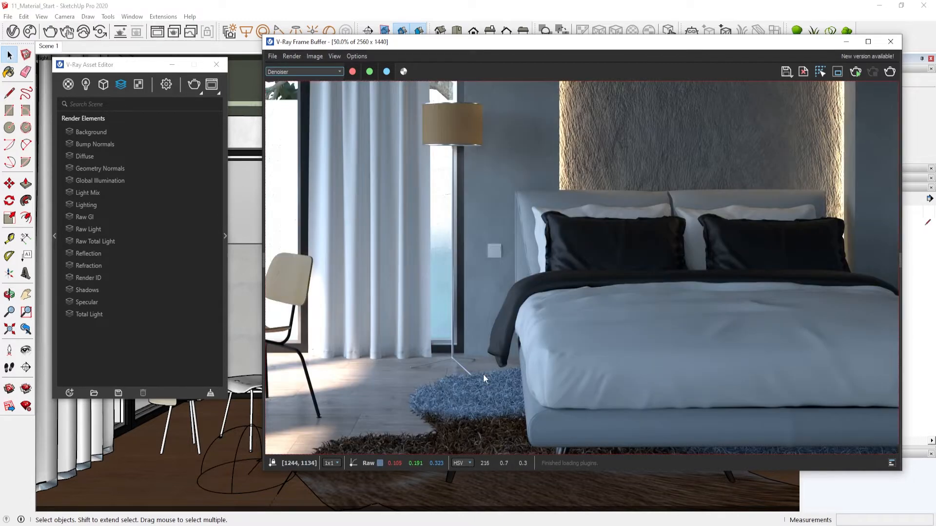
scroll(483, 374, "down", 2)
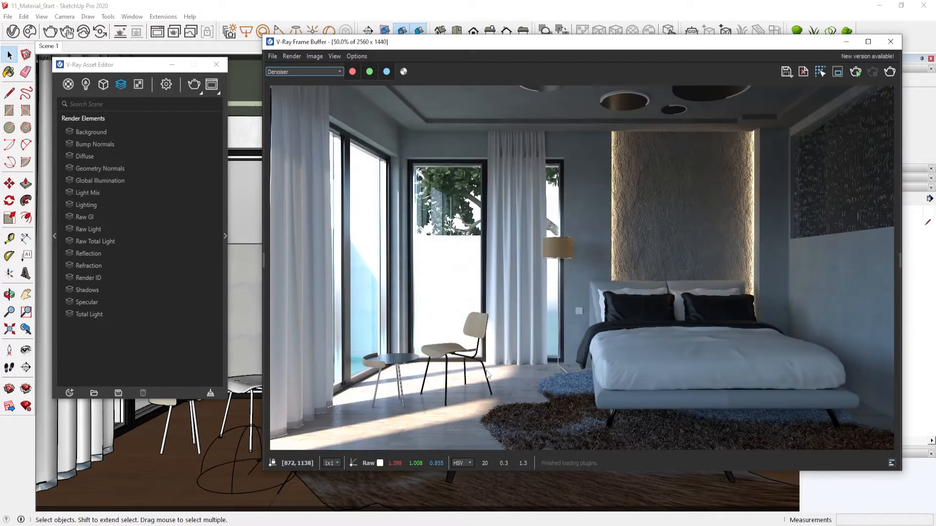
Inspect the Reflection element of the render up close and switch the view to the Diffuse element.
left_click(317, 73)
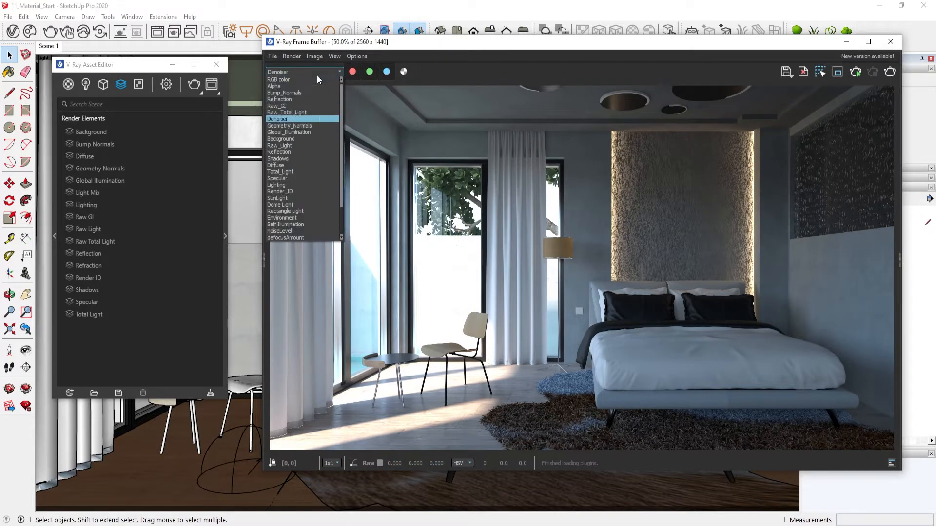
left_click(312, 151)
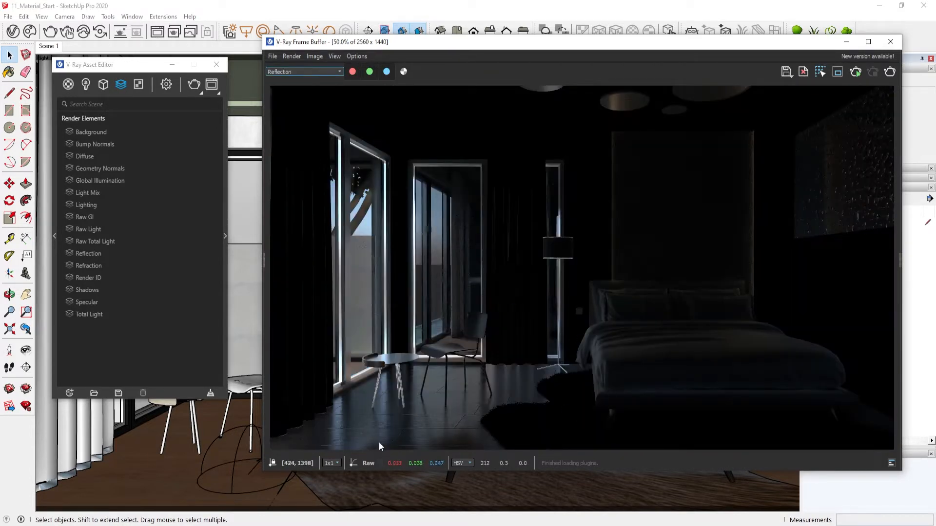
scroll(365, 434, "up", 2)
scroll(366, 419, "down", 2)
left_click(324, 72)
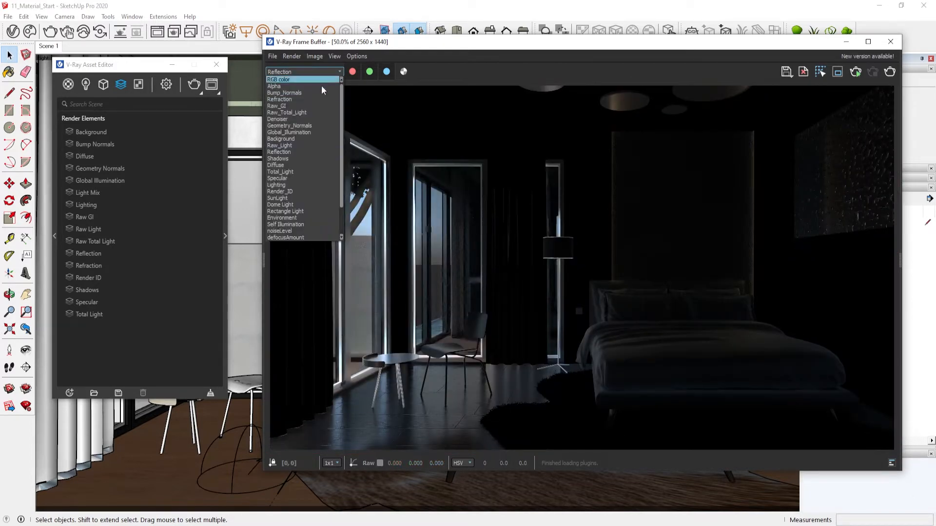
left_click(299, 166)
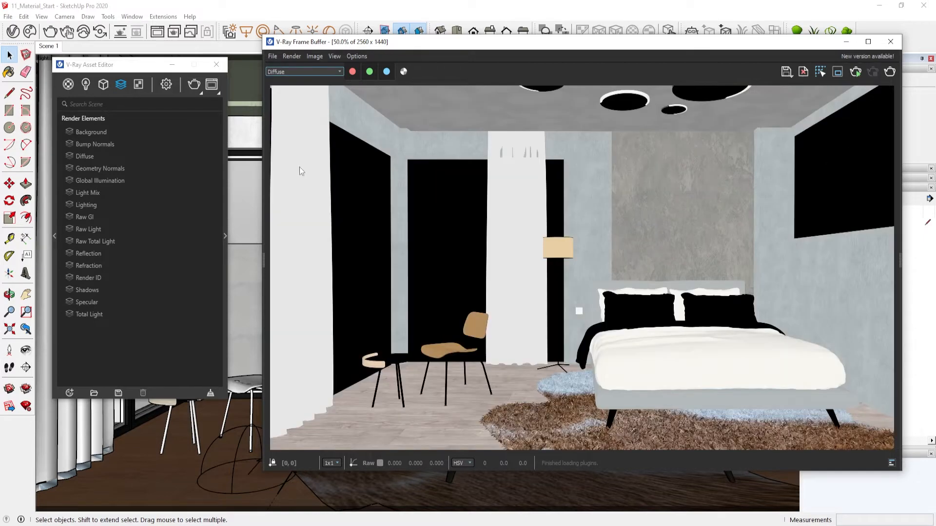
Return the render view to RGB color and display the Render_ID element.
left_click(308, 72)
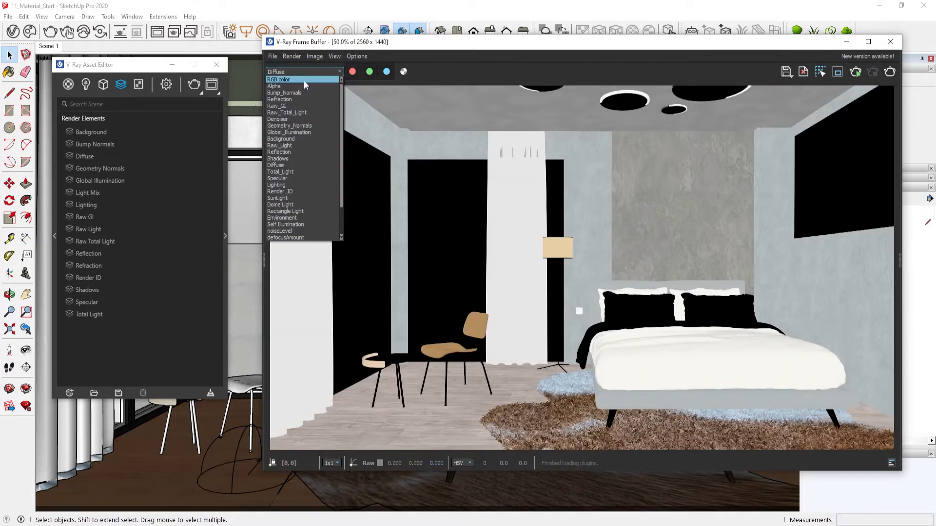
left_click(303, 82)
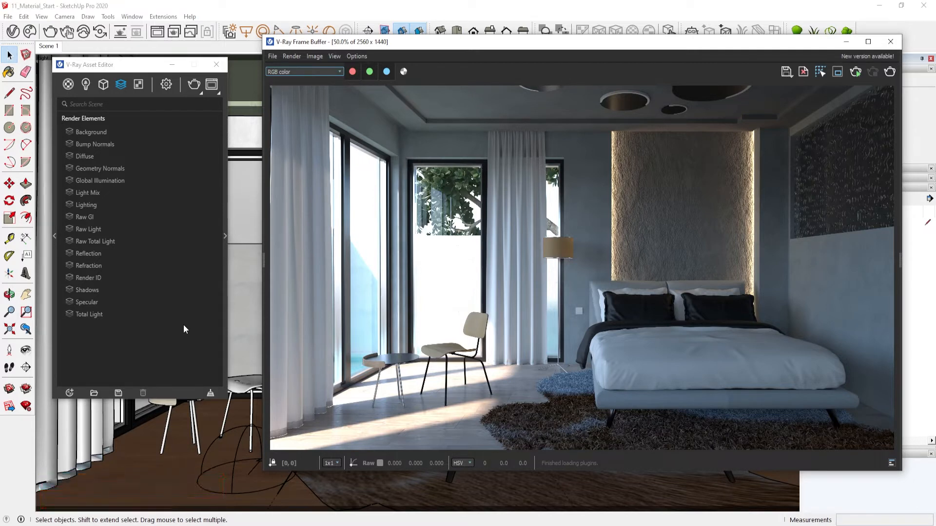
left_click(315, 71)
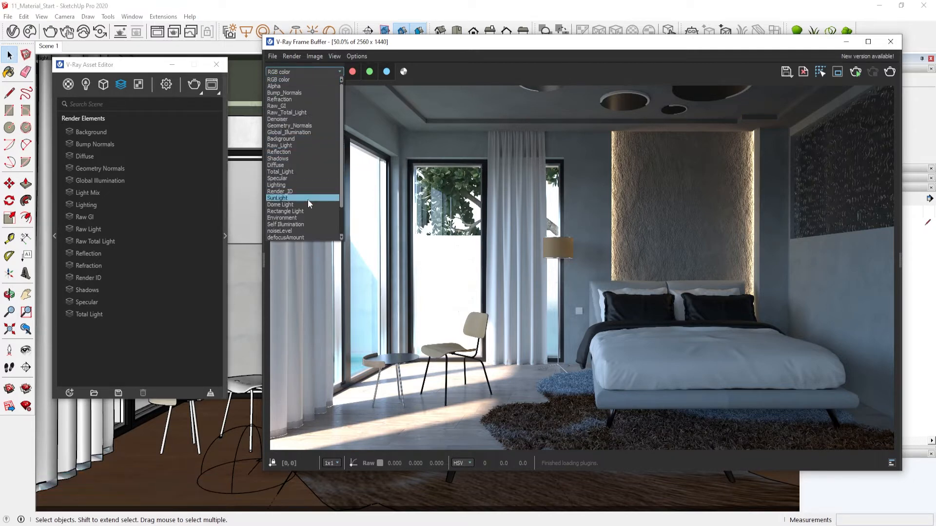
left_click(303, 194)
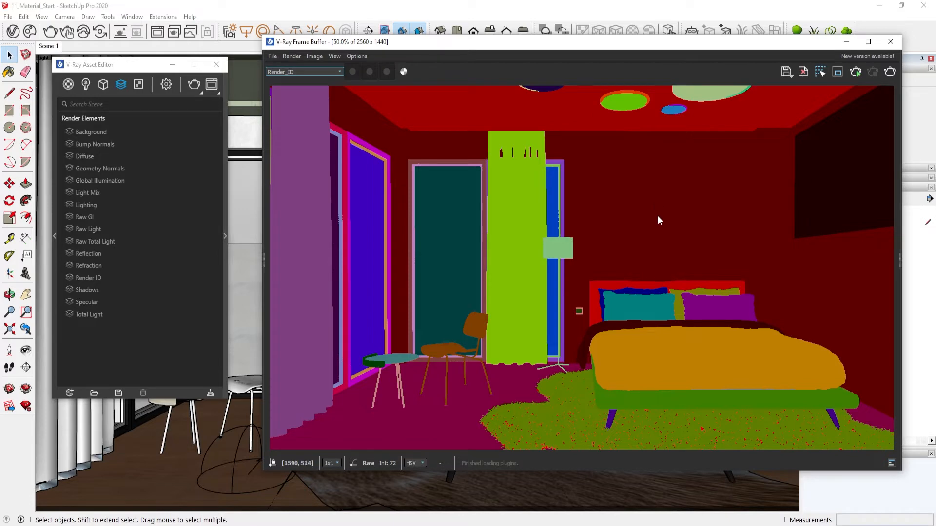
Examine the addable ID and matte render elements, such as Material ID Color, Object ID and Cryptomatte.
left_click(122, 85)
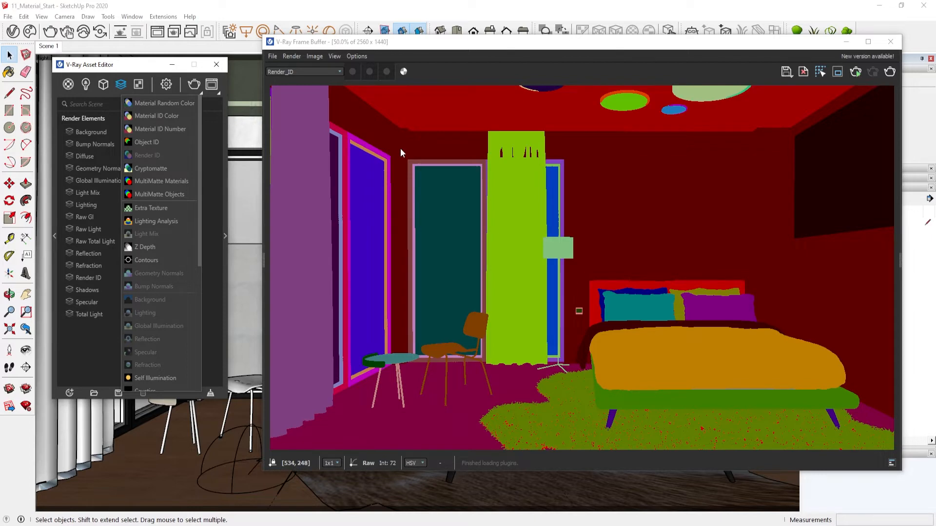
left_click_drag(146, 65, 138, 62)
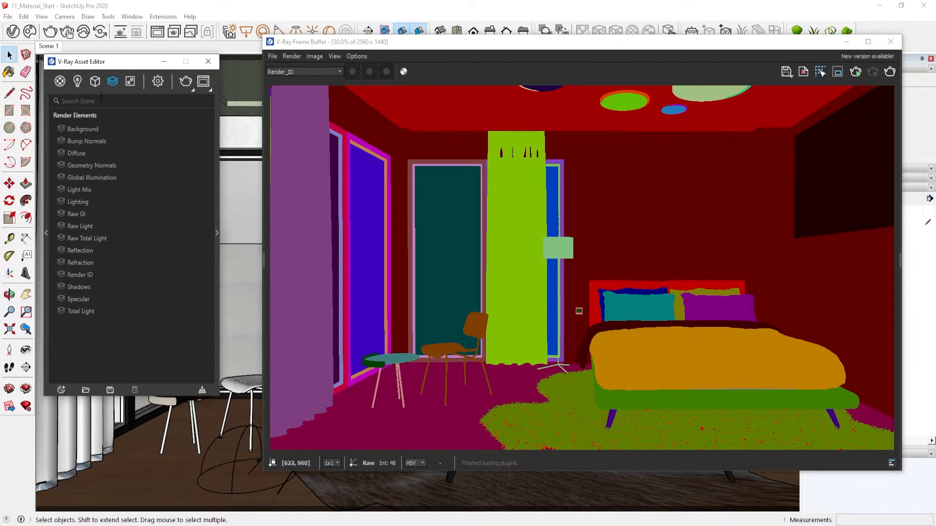
left_click(113, 81)
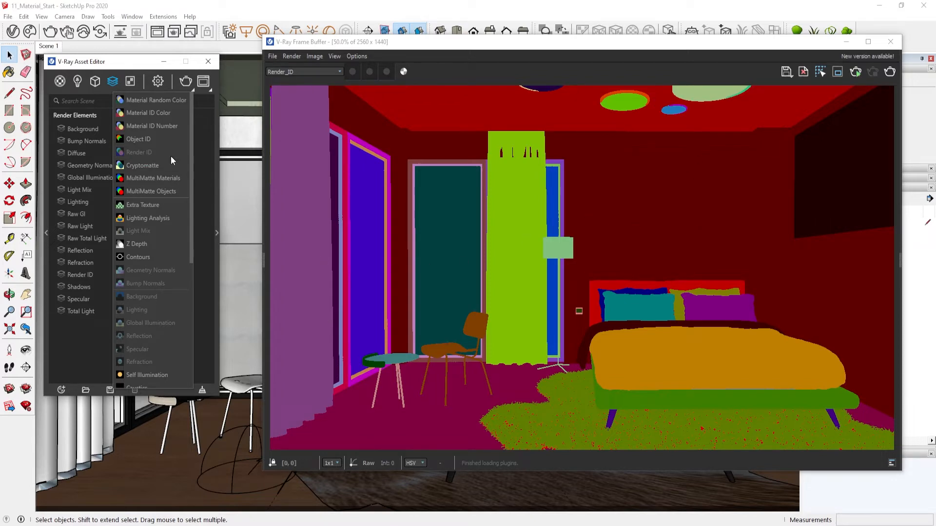
left_click(76, 353)
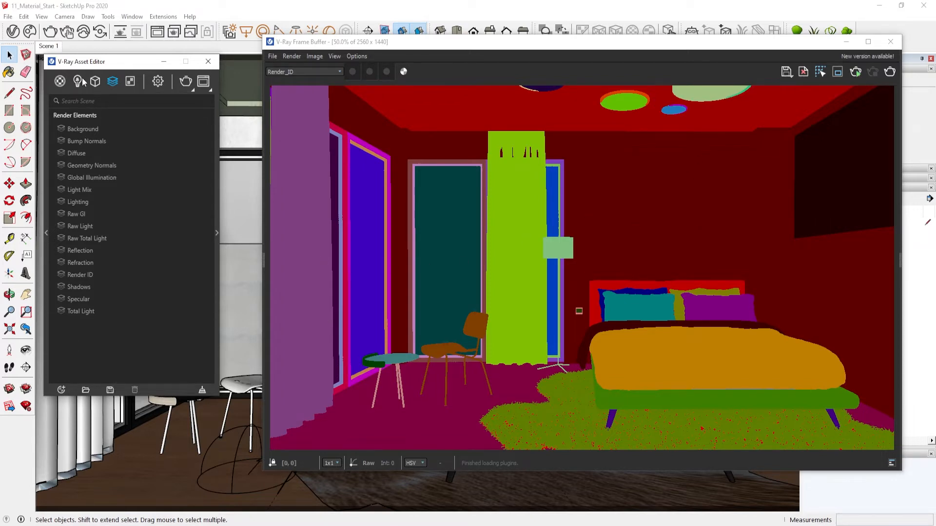
right_click(112, 84)
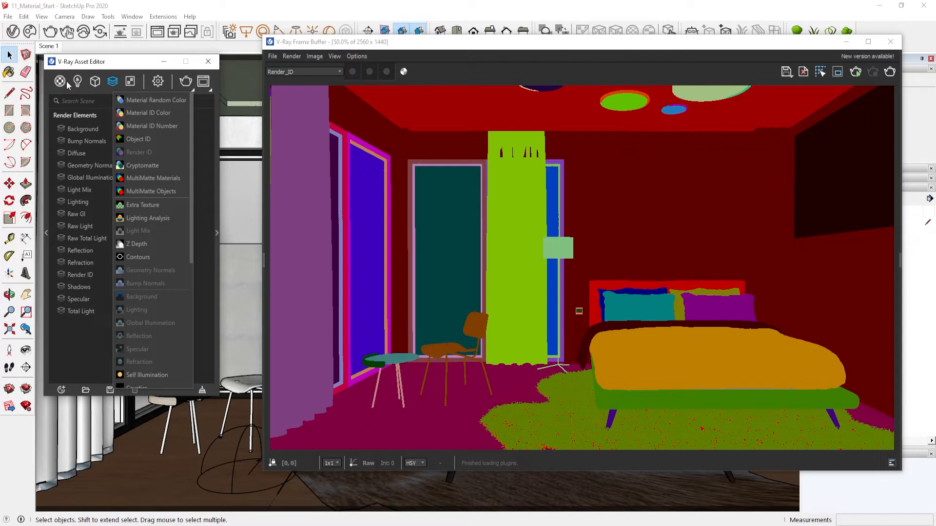
Compare the RGB color render with the Render_ID element and close the list of addable elements.
left_click(302, 72)
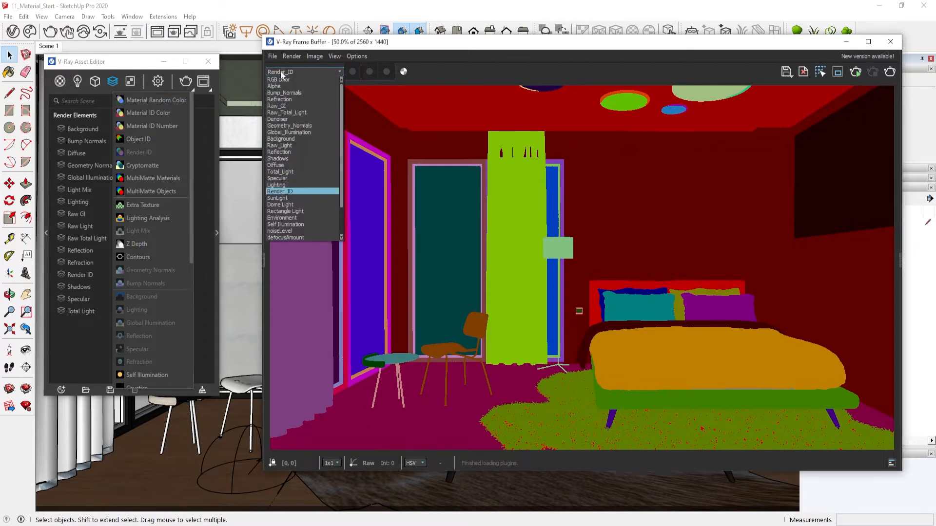
left_click(287, 80)
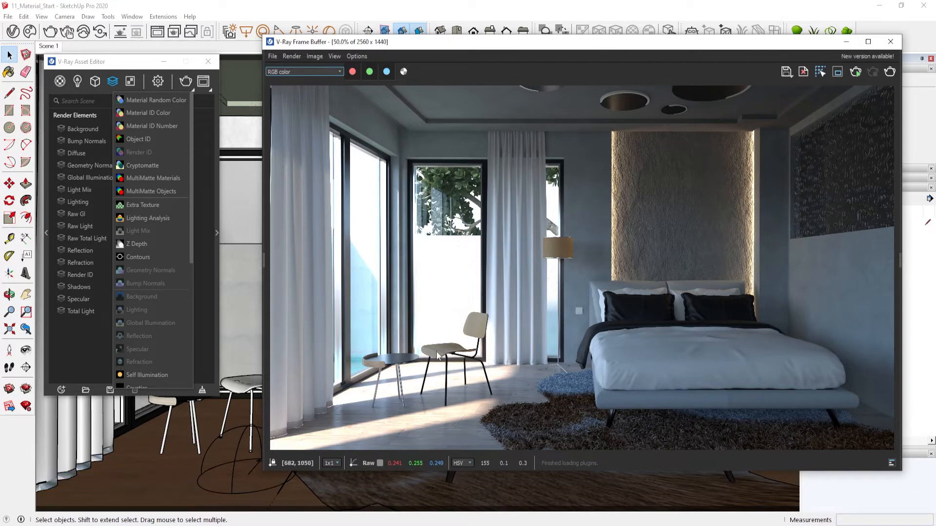
left_click(96, 330)
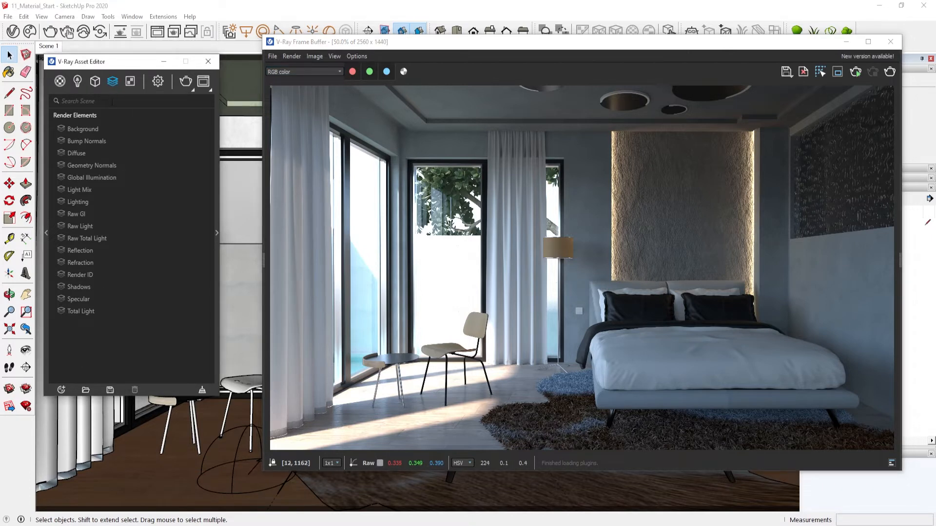
left_click(297, 69)
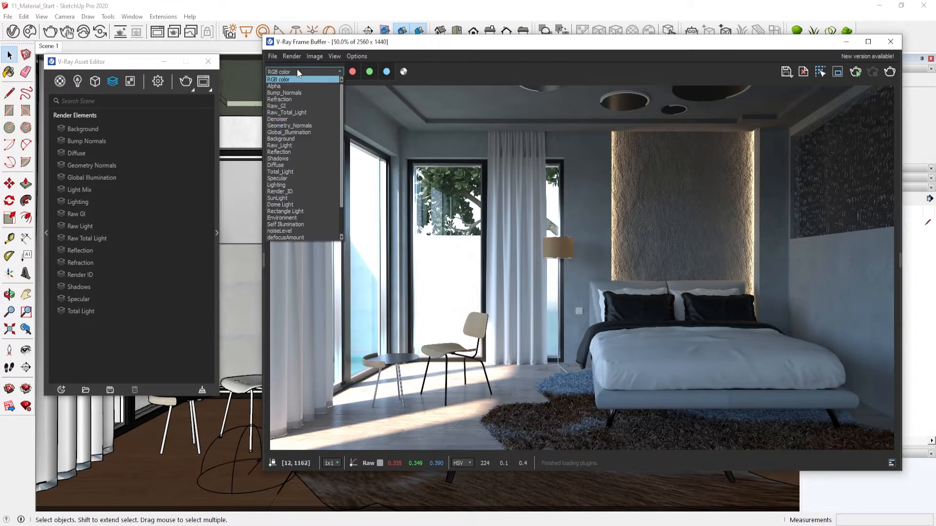
left_click(296, 190)
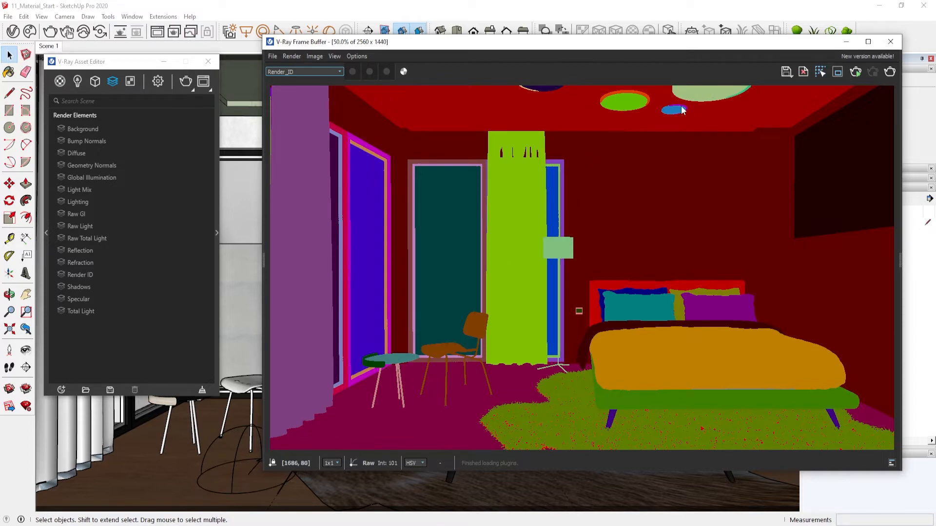
Add a Material ID attribute to the Color_1 material and expand its settings.
left_click(111, 82)
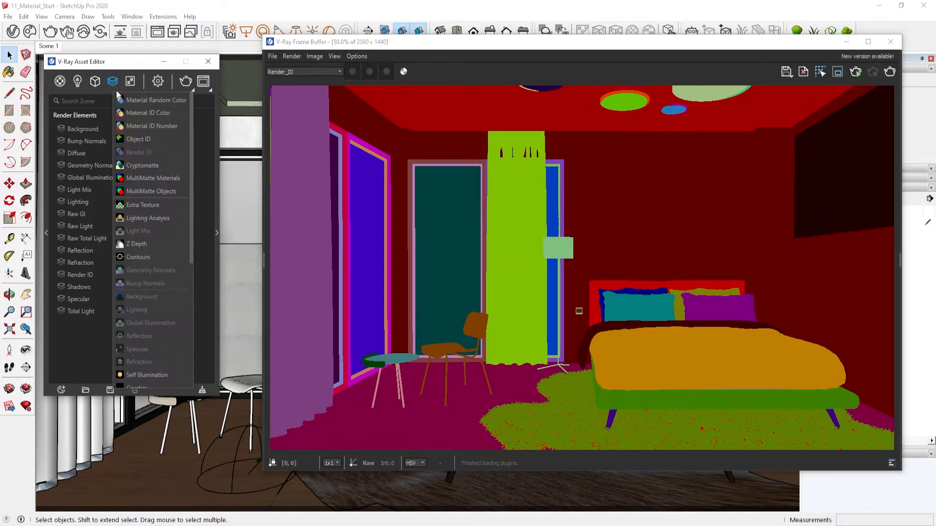
left_click(66, 81)
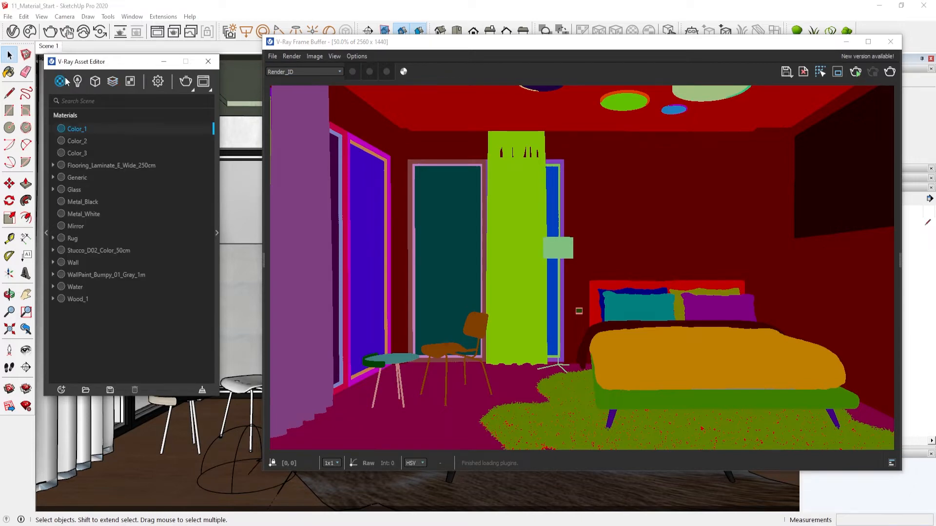
left_click(217, 231)
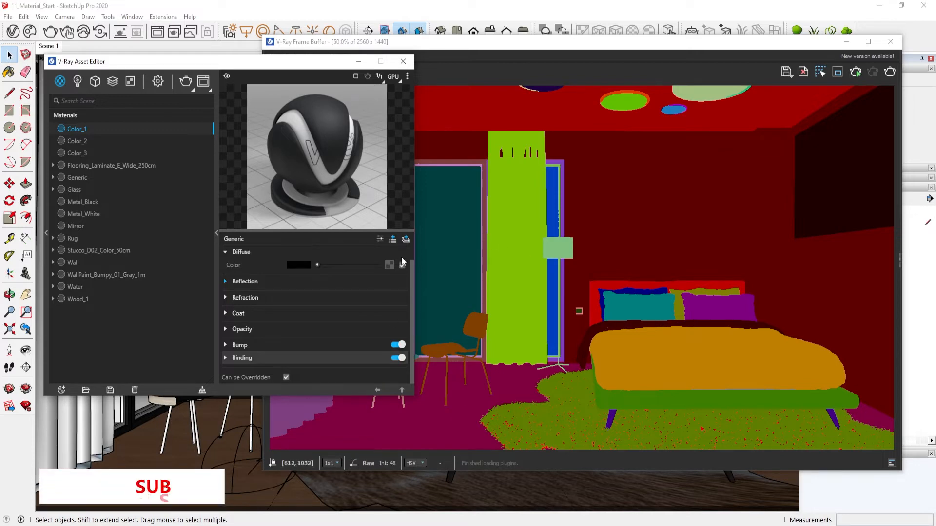
left_click(392, 239)
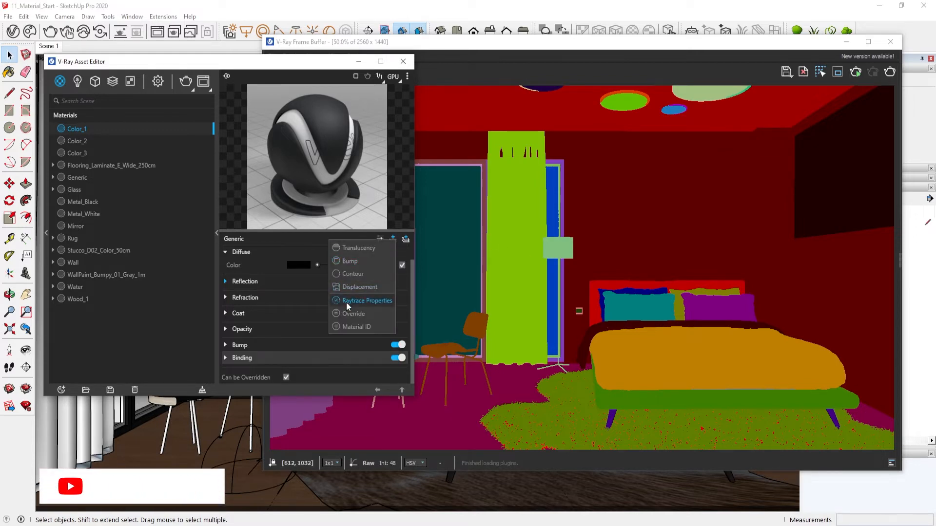
left_click(357, 327)
scroll(273, 336, "down", 1)
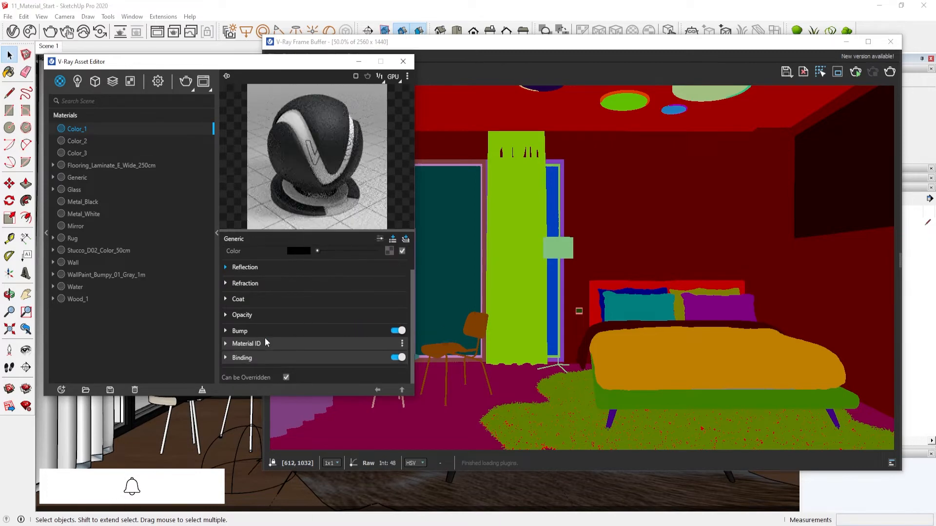
left_click(249, 341)
scroll(241, 340, "down", 1)
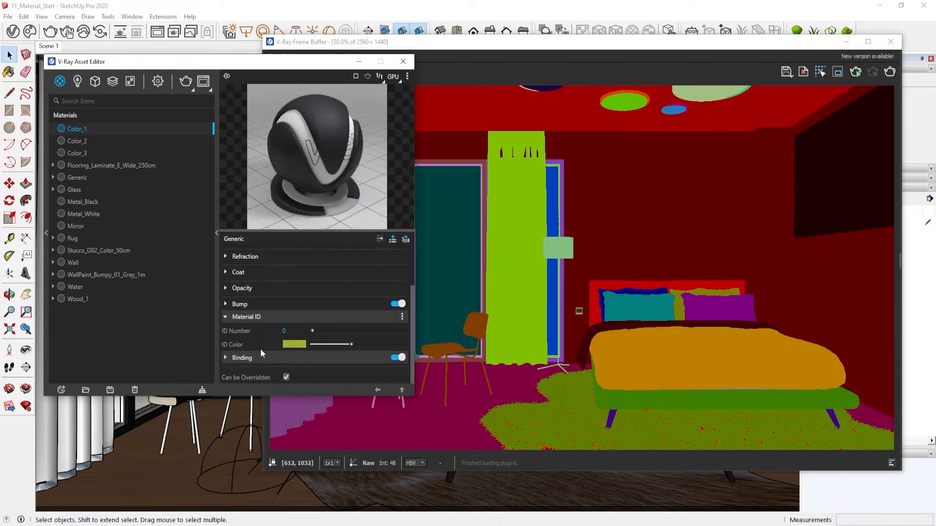
Set the Material ID color of Color_1 to a dark olive of RGB 0.156, 0.179, 0.03.
left_click(294, 345)
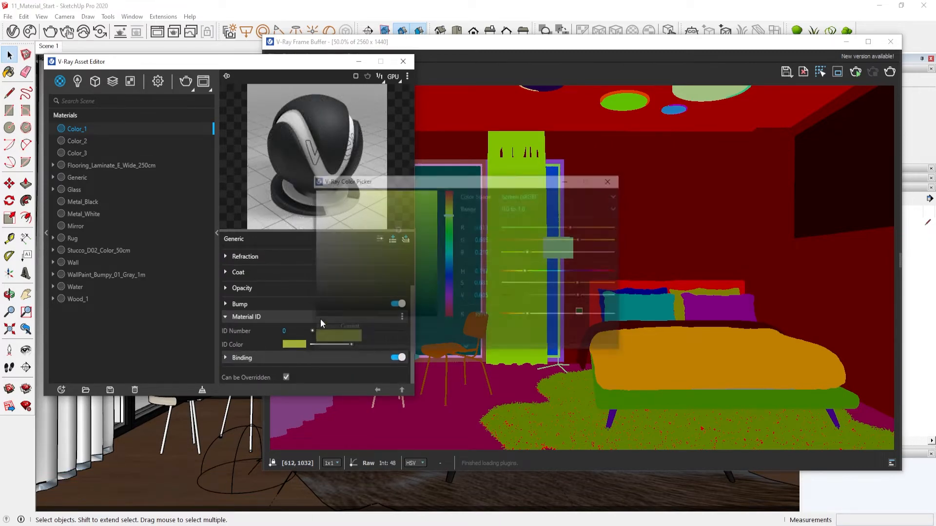
mouse_move(390, 222)
left_mouse_down()
mouse_move(384, 214)
mouse_move(352, 223)
mouse_move(420, 203)
mouse_move(421, 293)
left_mouse_up()
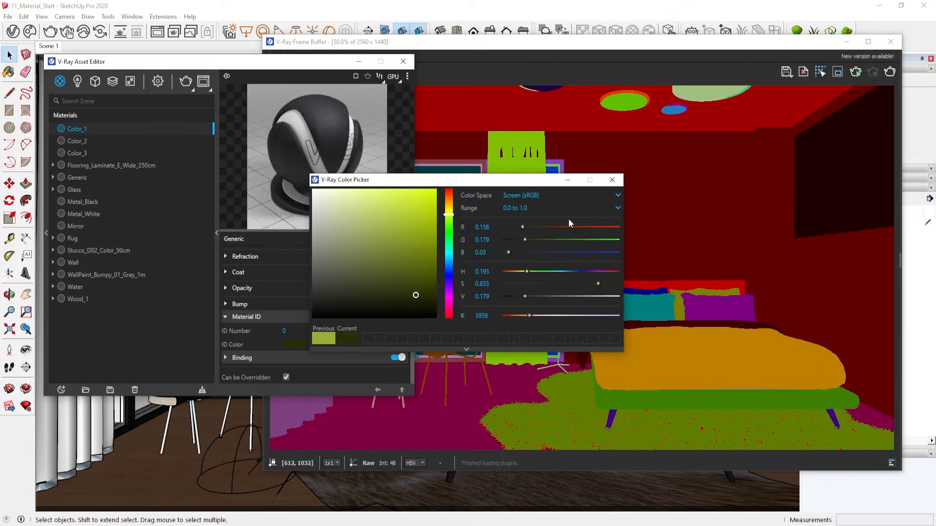
left_click(612, 180)
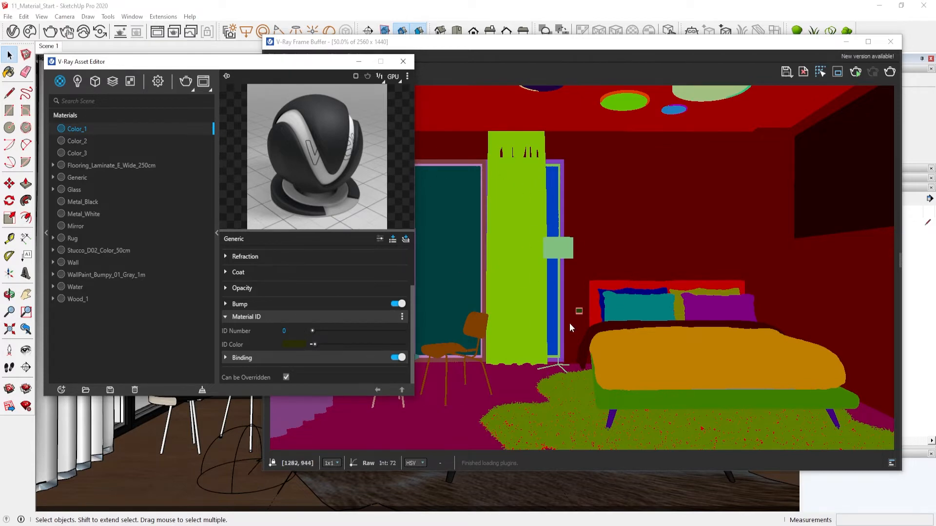
Darken the Material ID color to black, delete the Material ID attribute from Color_1 and collapse the material settings.
left_click(314, 331)
left_click(313, 344)
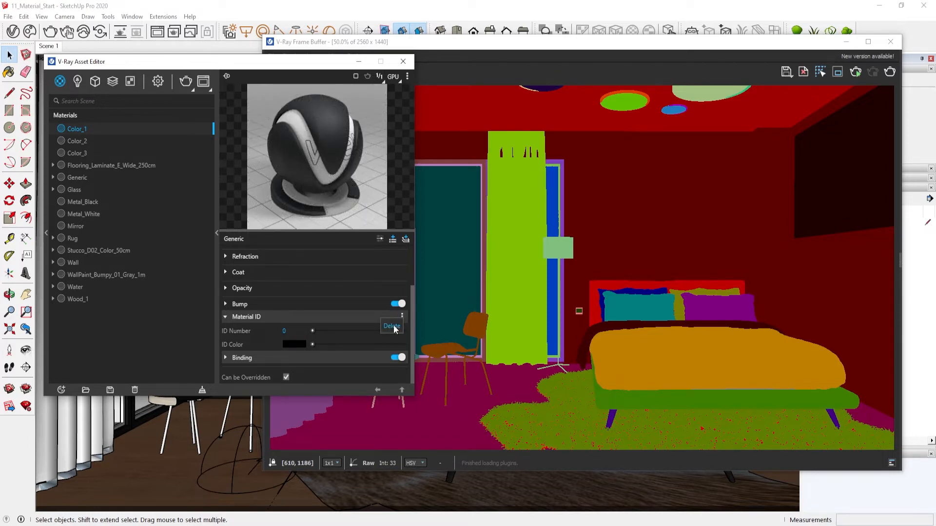
left_click(392, 326)
left_click(218, 206)
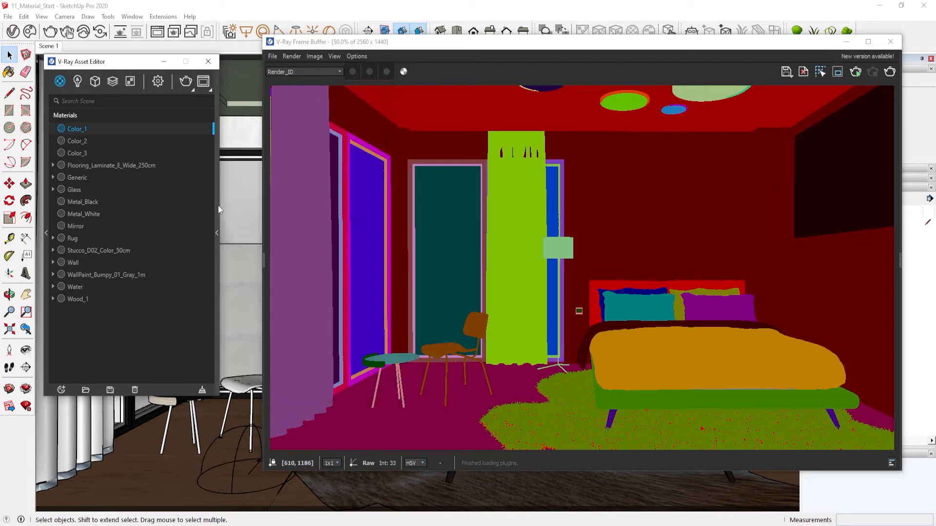
Display the Specular, SunLight and Dome Light elements of the render one after another.
left_click(326, 71)
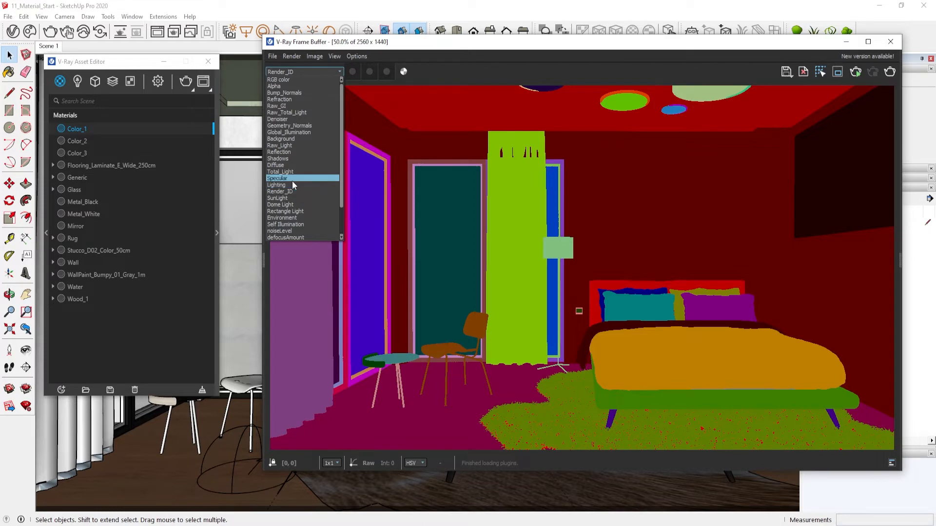
left_click(291, 179)
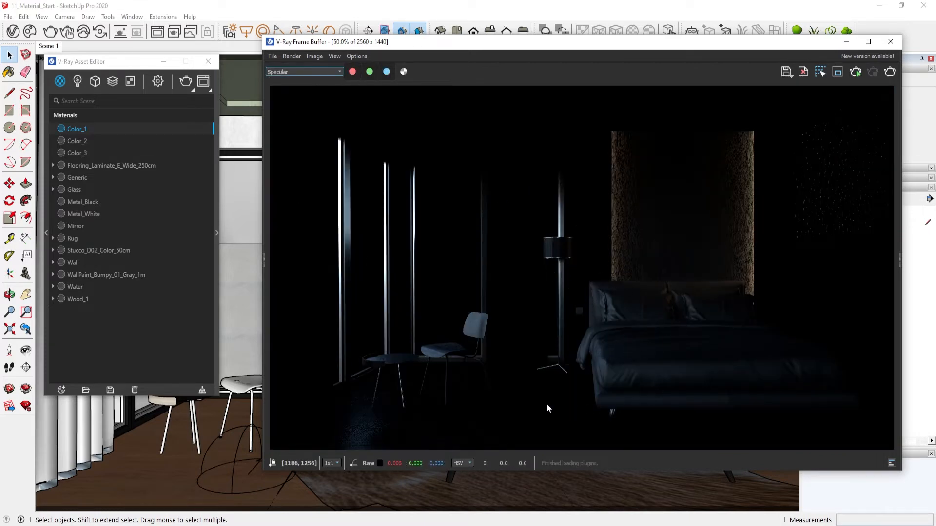
left_click(314, 73)
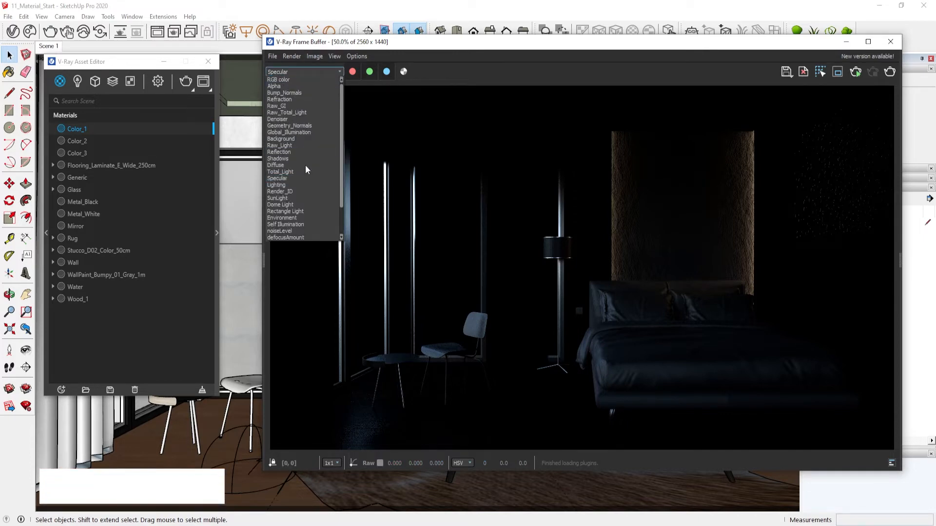
left_click(305, 198)
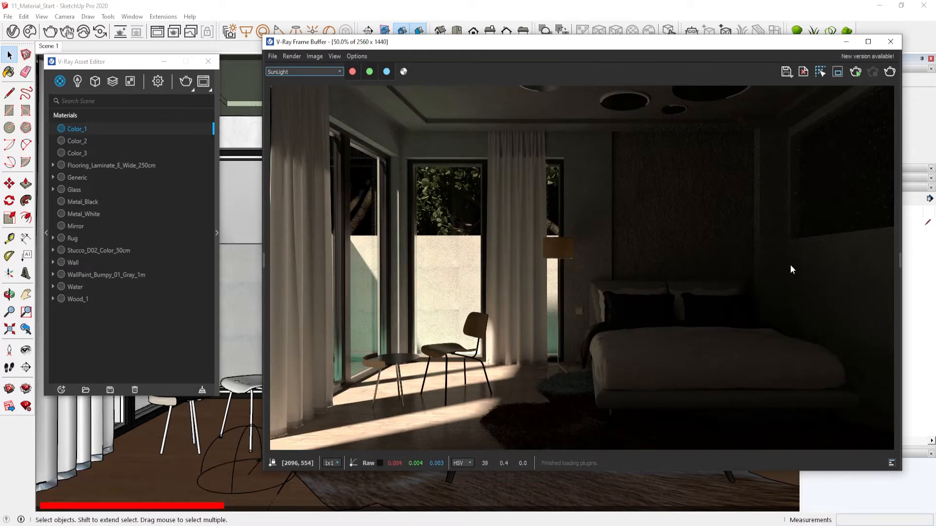
left_click(288, 72)
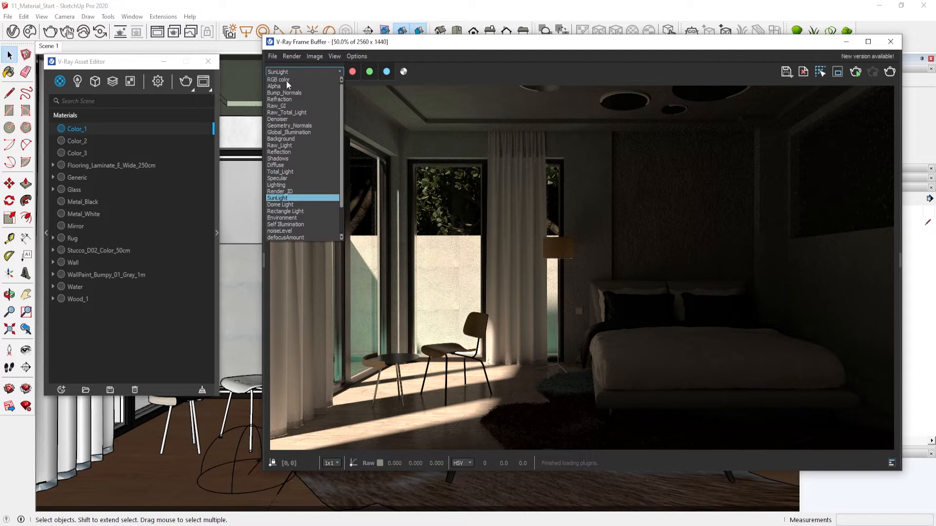
left_click(295, 203)
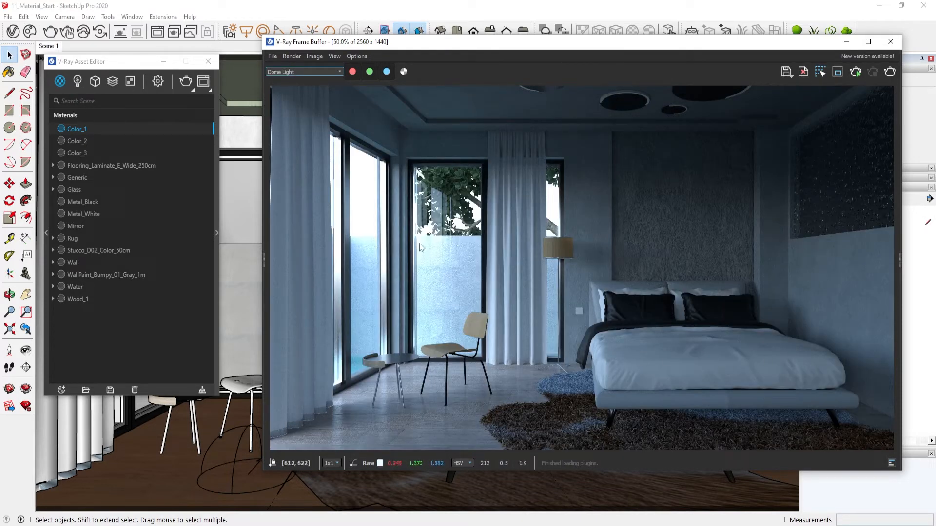
Inspect the noiseLevel element up close and return the render view to RGB color.
left_click(315, 72)
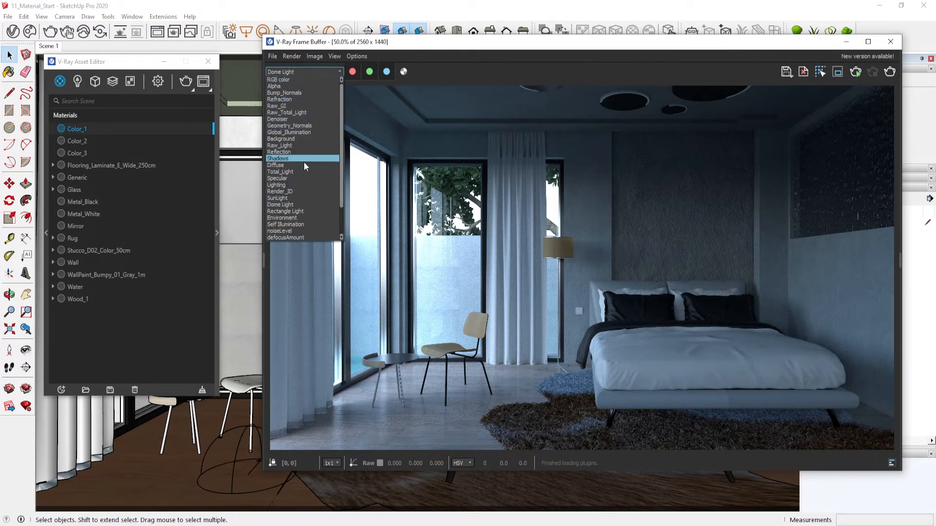
left_click(305, 234)
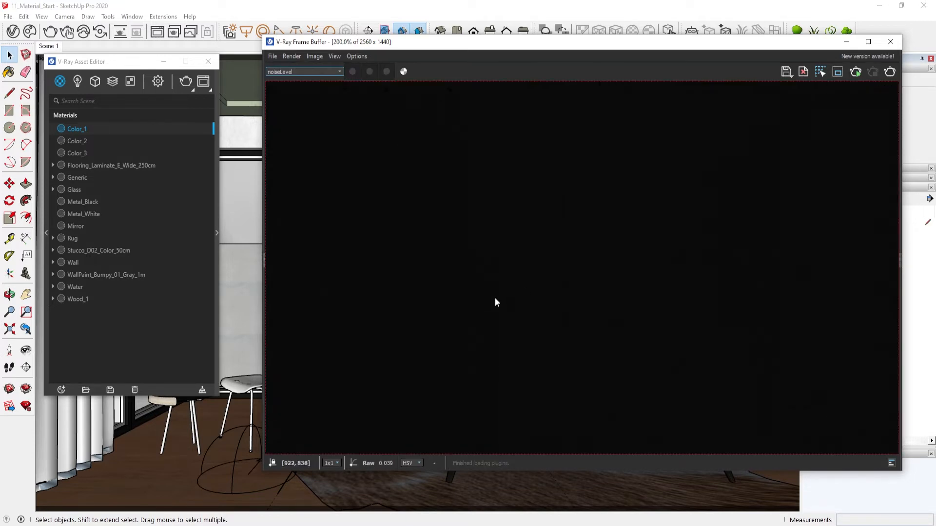
scroll(495, 300, "down", 1)
scroll(496, 302, "up", 1)
left_click(320, 73)
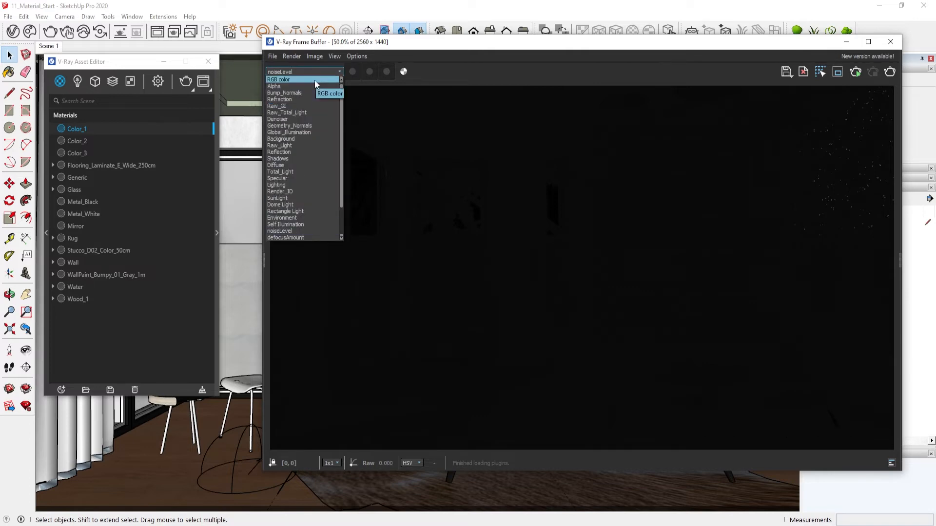
left_click(315, 80)
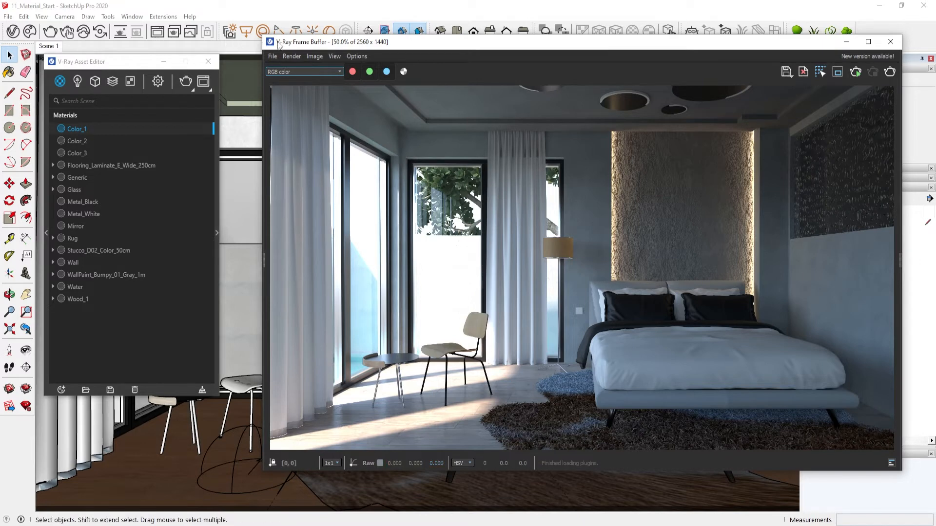
Review the available options for saving the render image and the list of channels it contains.
left_click_drag(277, 45, 267, 46)
left_click(263, 57)
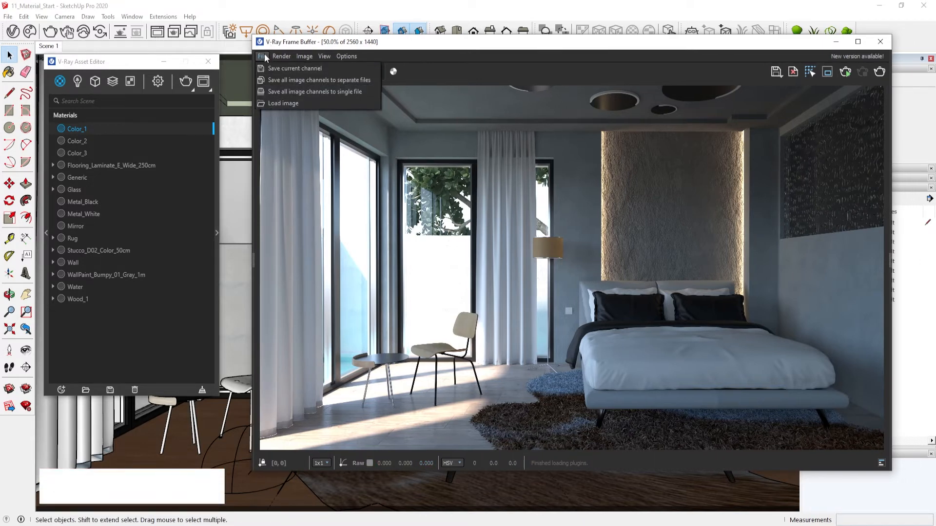
mouse_move(281, 60)
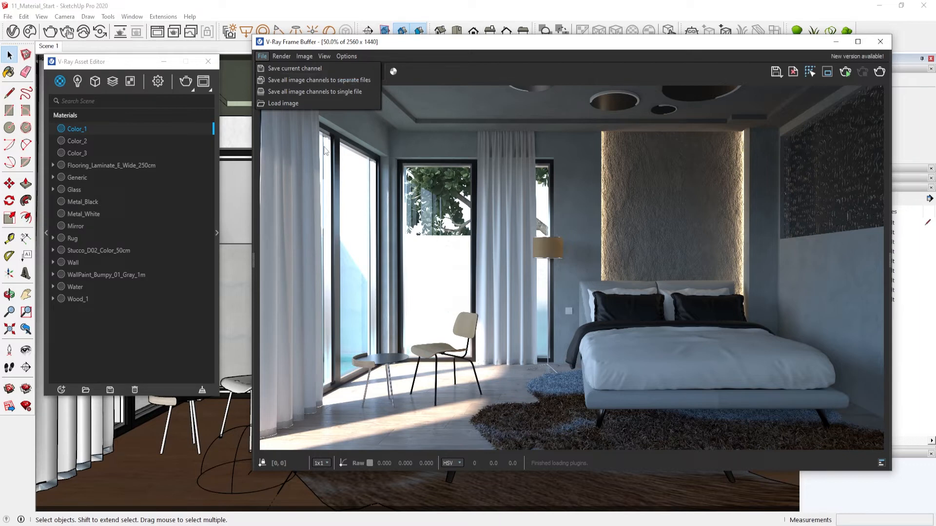
left_click(316, 135)
left_click(300, 73)
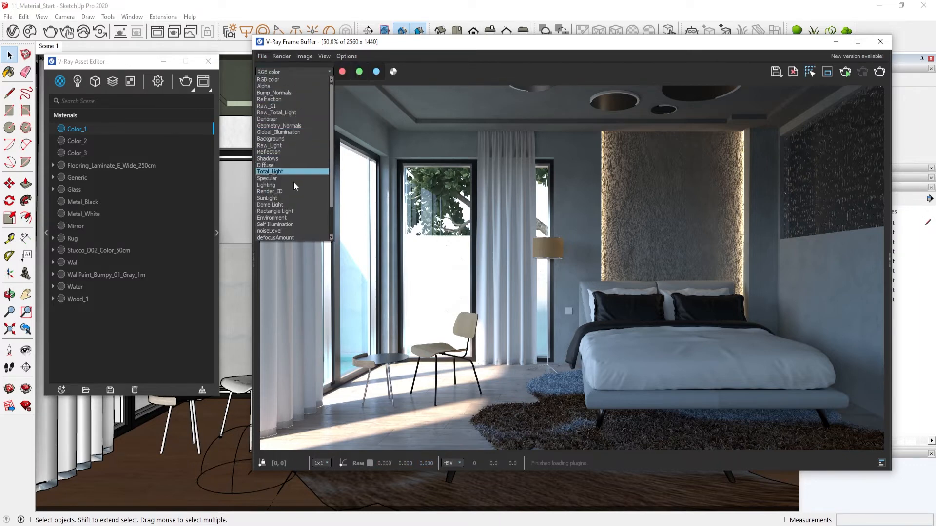
Start saving all image channels to separate files and browse to the 07_Render Photo folder inside 05_Sketch up on DATA (F:).
left_click(263, 56)
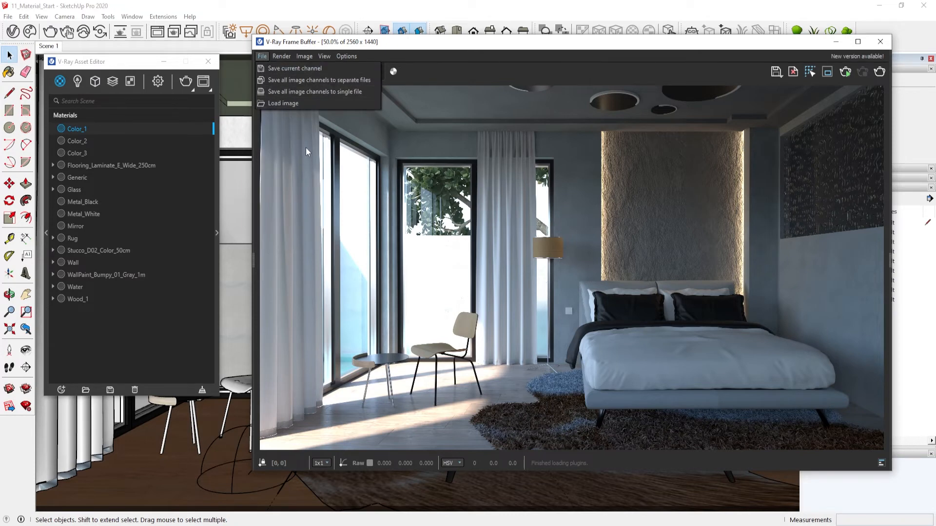
left_click(302, 80)
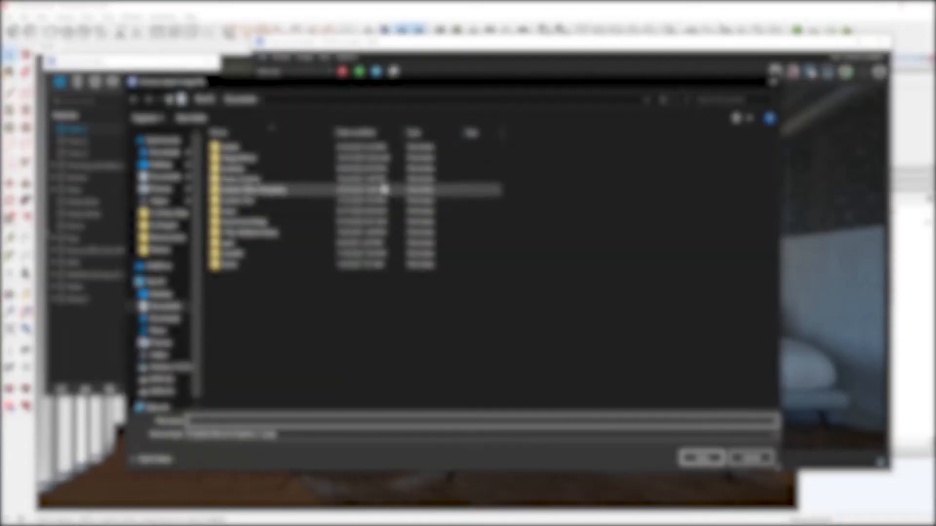
left_click_drag(268, 85, 258, 83)
left_click(172, 379)
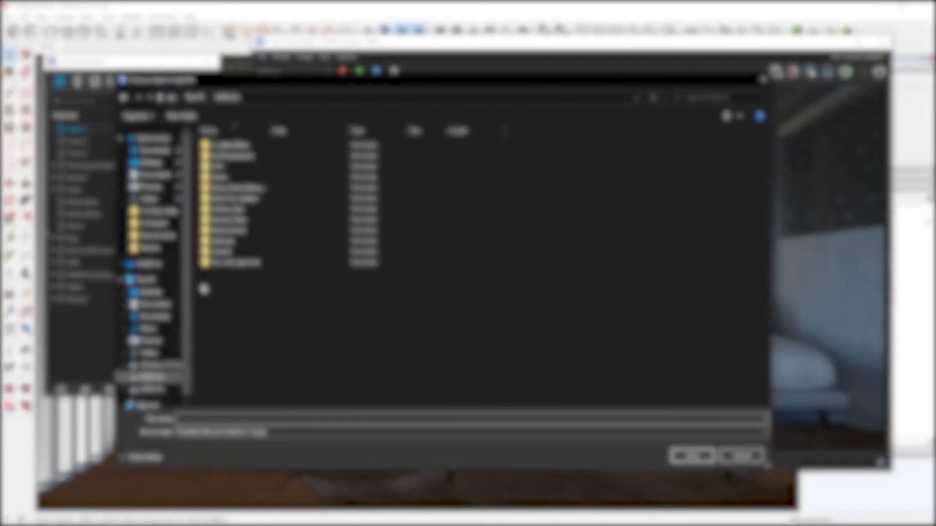
left_click(160, 391)
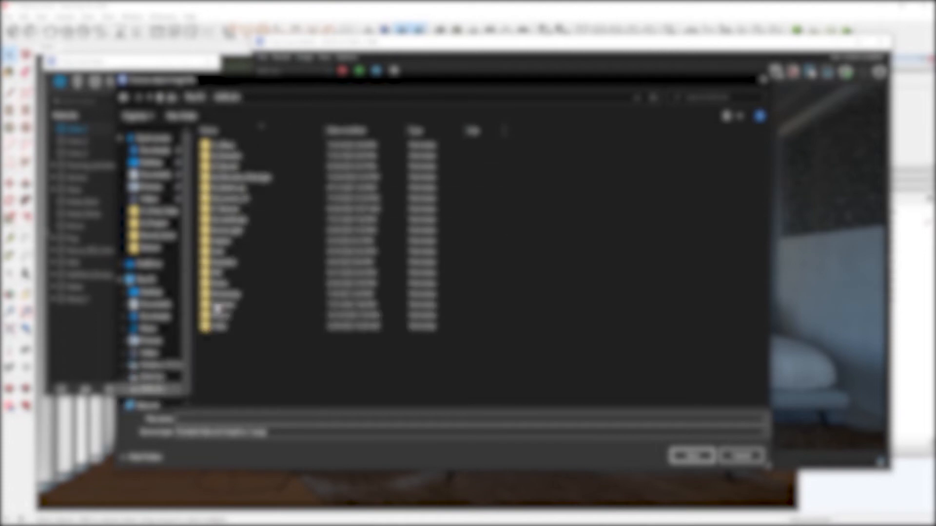
double_click(253, 187)
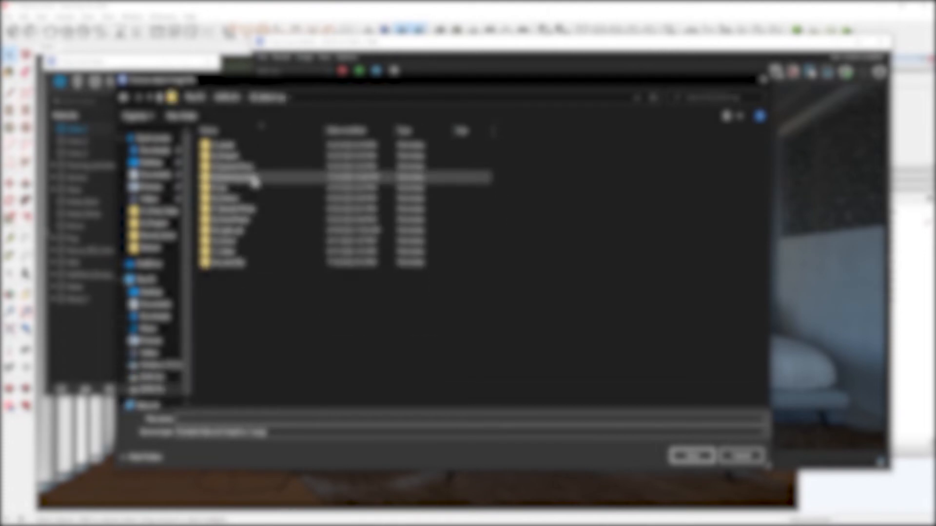
double_click(254, 212)
Choose Tagged image file format (*.tif *.tiff) as the output type for the channel files and cancel the save.
left_click(277, 421)
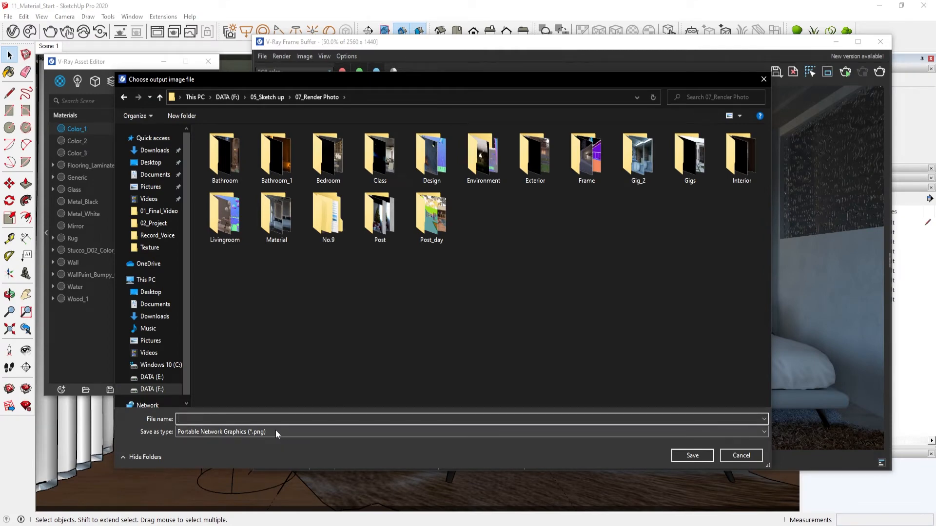
left_click(276, 431)
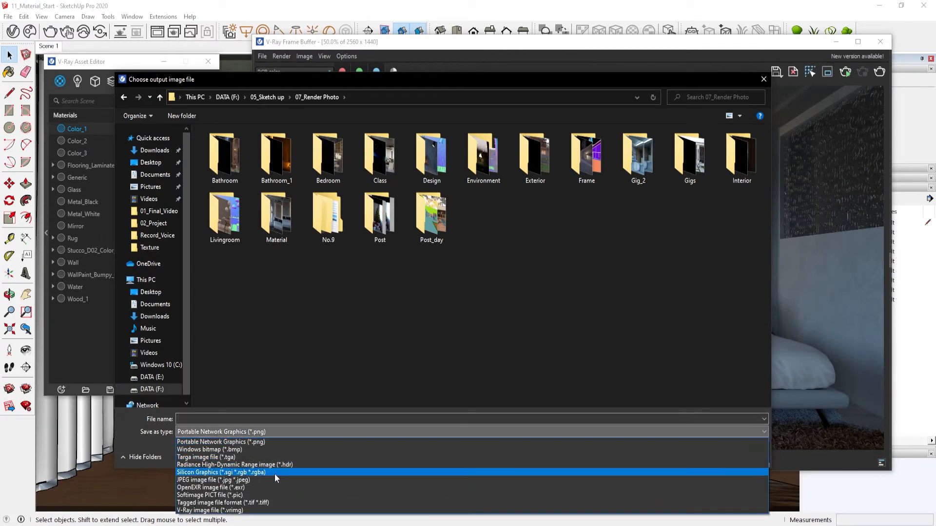
left_click(274, 502)
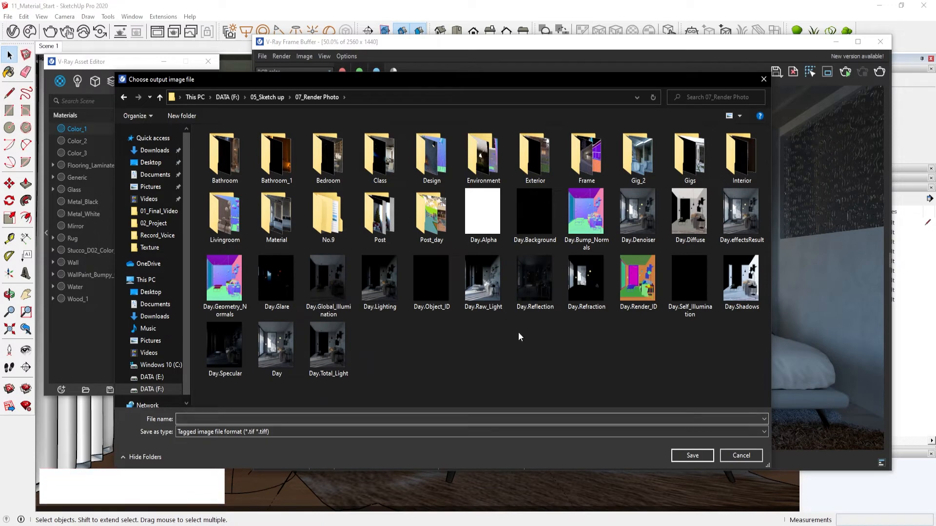
left_click(308, 419)
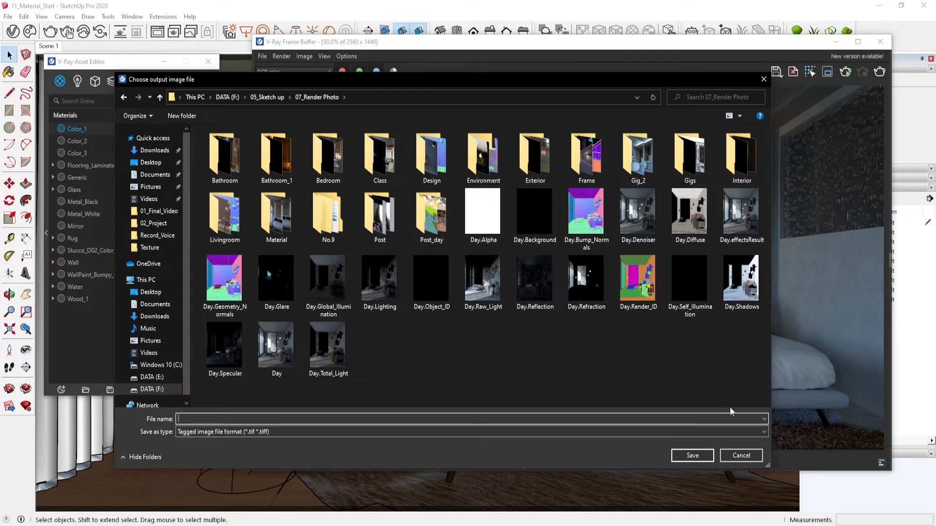
left_click(741, 455)
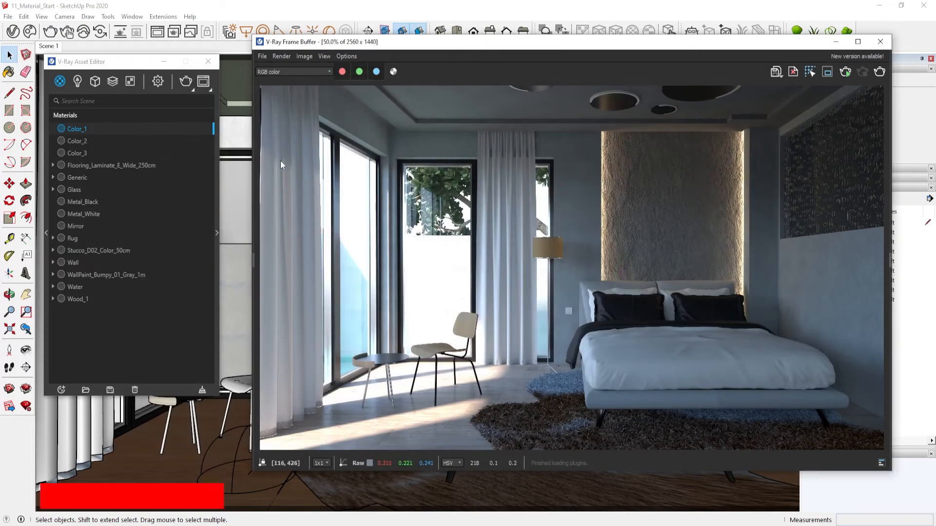
Review the render image's file options for saving all channels and the list of channels they cover.
left_click(261, 57)
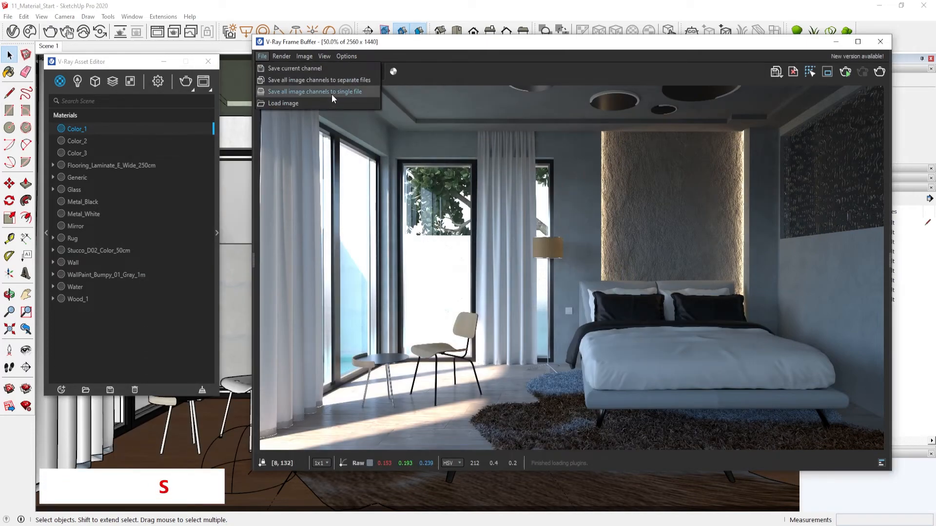
left_click(343, 83)
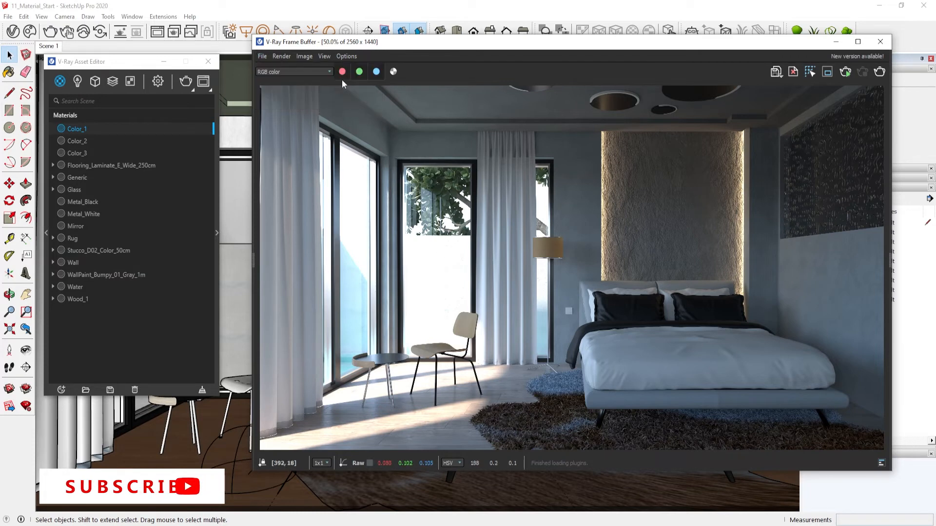
left_click(321, 72)
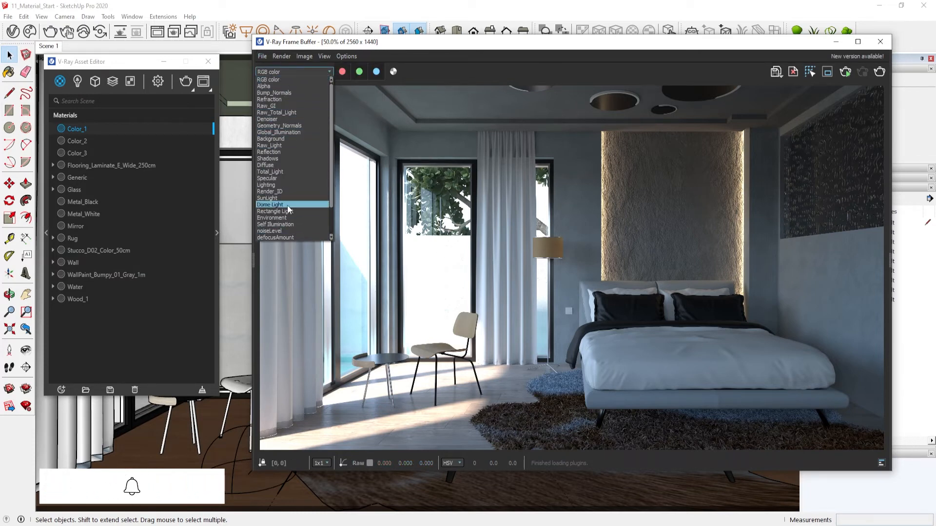
Look through the saved Day channel images available for loading, select Day.Render_ID and leave without loading it.
left_click(267, 56)
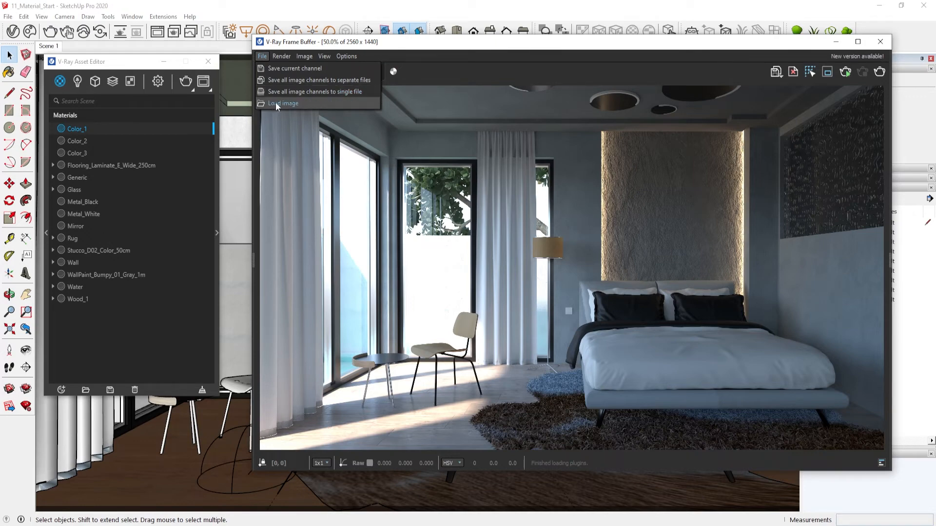
left_click(308, 104)
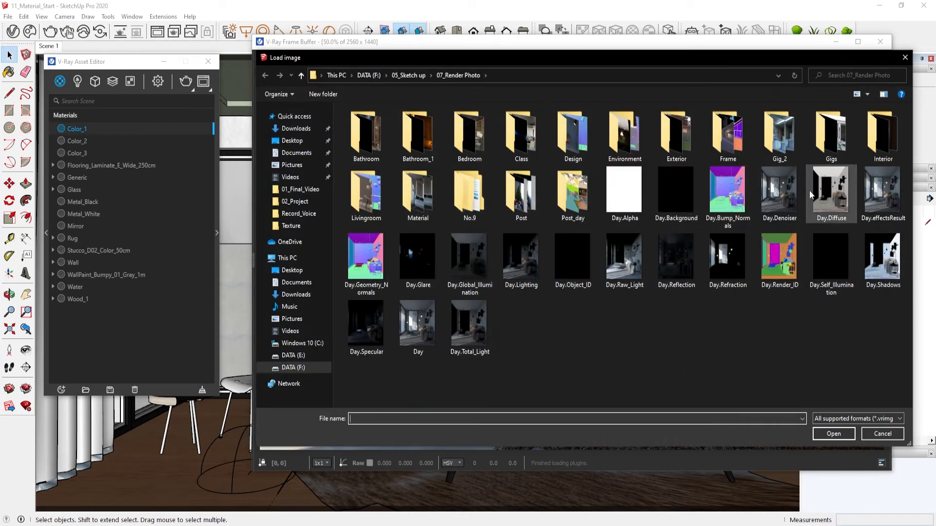
left_click(786, 267)
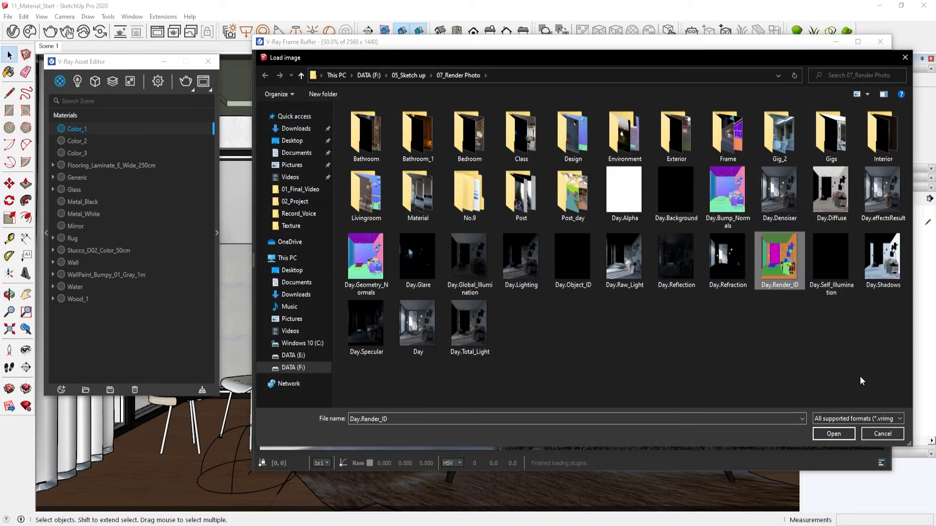
left_click(891, 434)
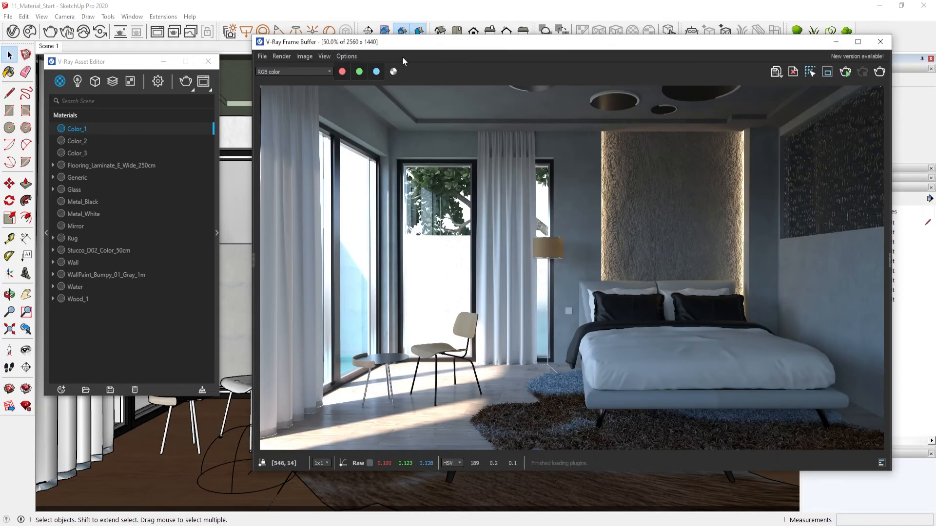
Review the scene's render elements and the list of addable ones, including Material ID Color, without adding any.
left_click_drag(418, 48, 388, 42)
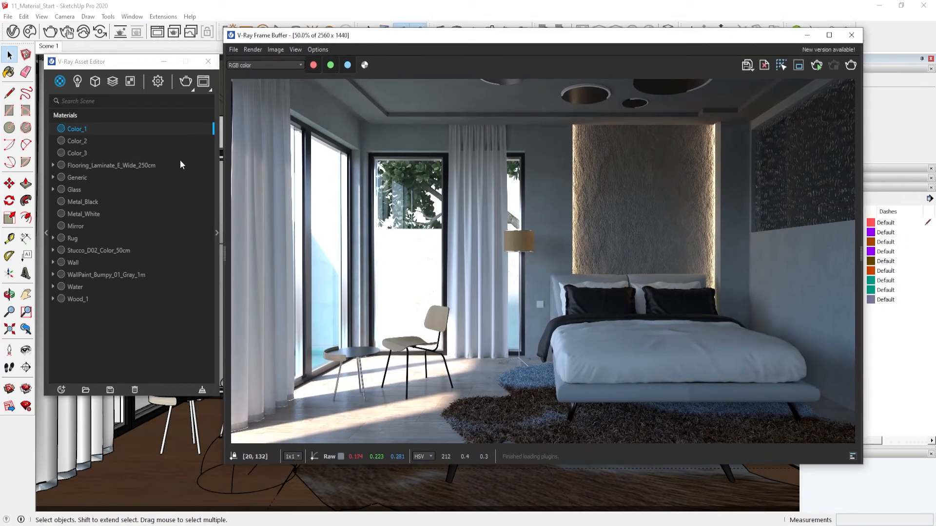
left_click(112, 81)
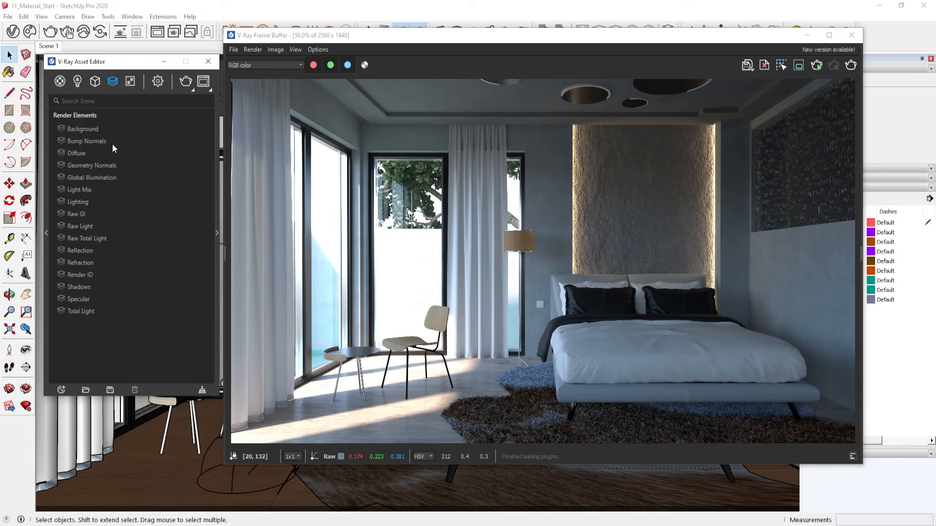
left_click(98, 274)
left_click(113, 84)
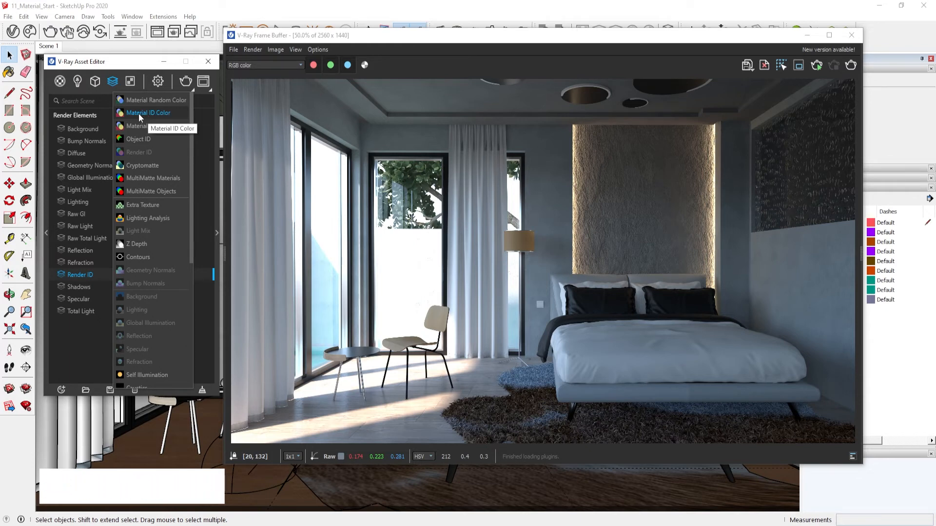
left_click(638, 239)
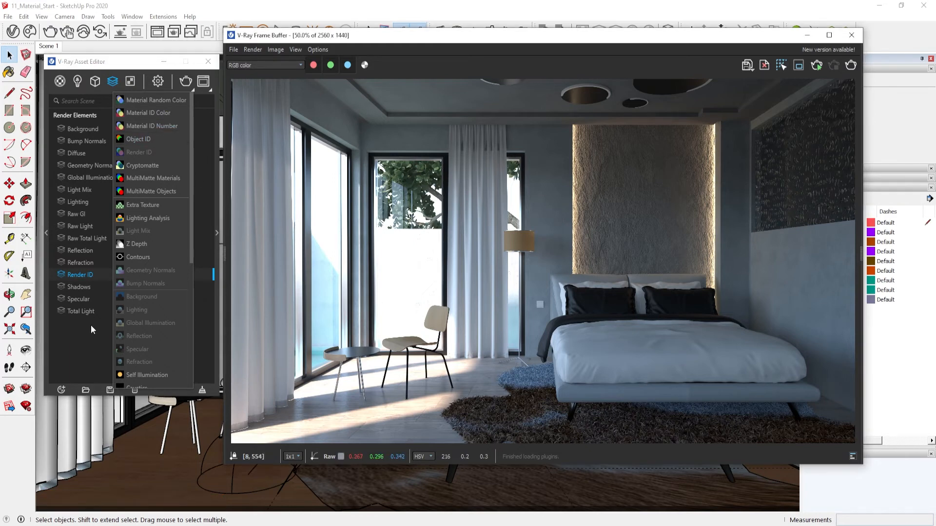
left_click(121, 107)
Add a Material ID attribute to the Color_1 material and expand its settings.
left_click(59, 81)
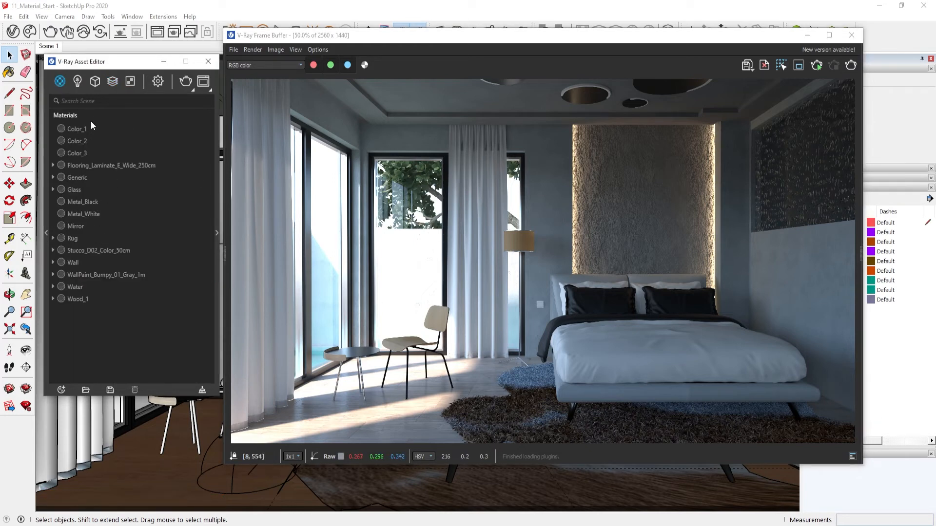
left_click(86, 129)
left_click(218, 195)
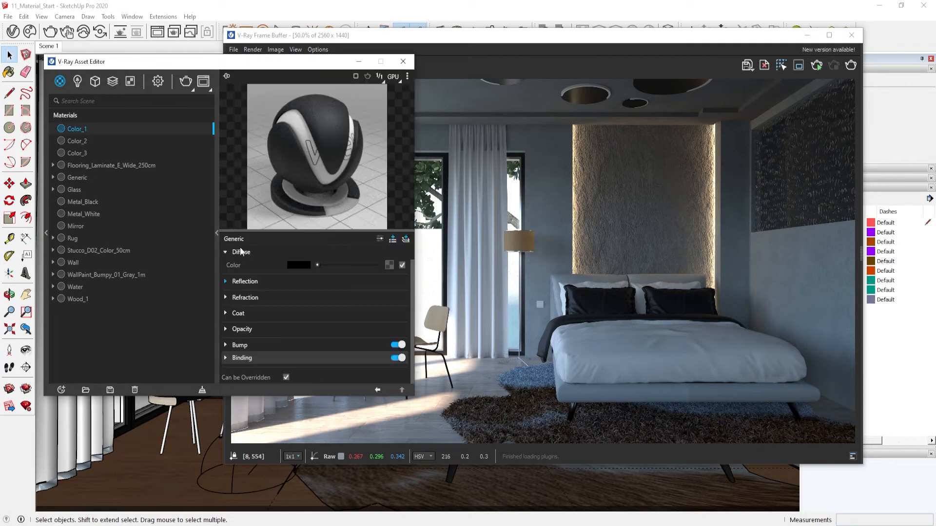
left_click(393, 238)
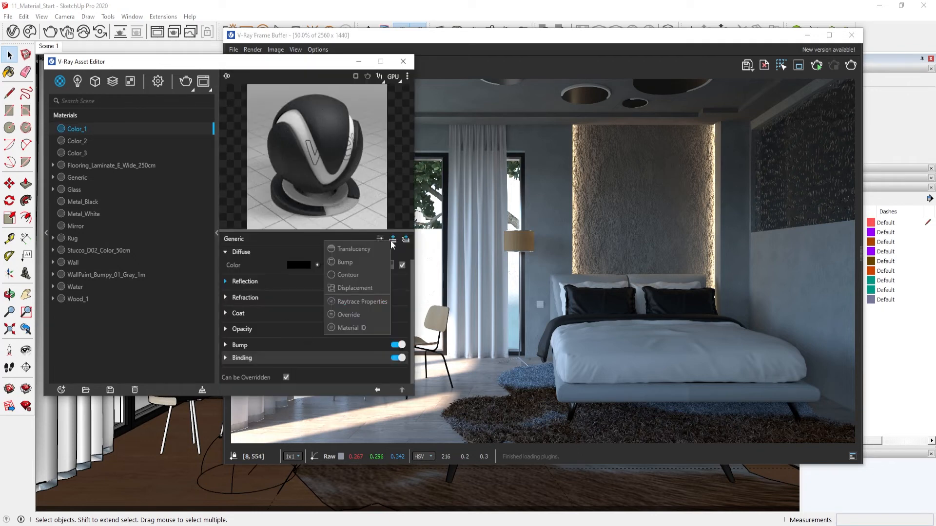
left_click(358, 324)
left_click(264, 358)
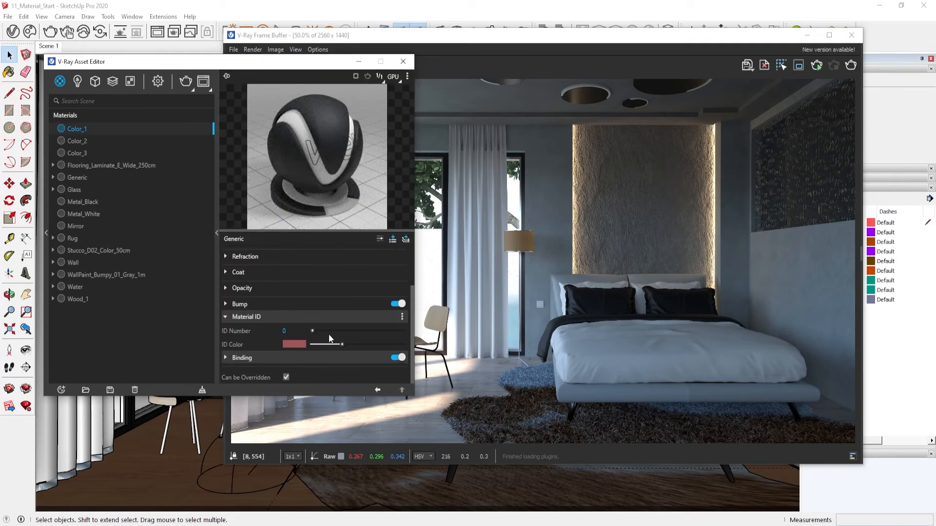
Set the Material ID color of Color_1 to pure red and collapse the material settings.
left_click(296, 344)
left_click_drag(365, 267, 437, 189)
left_click(612, 180)
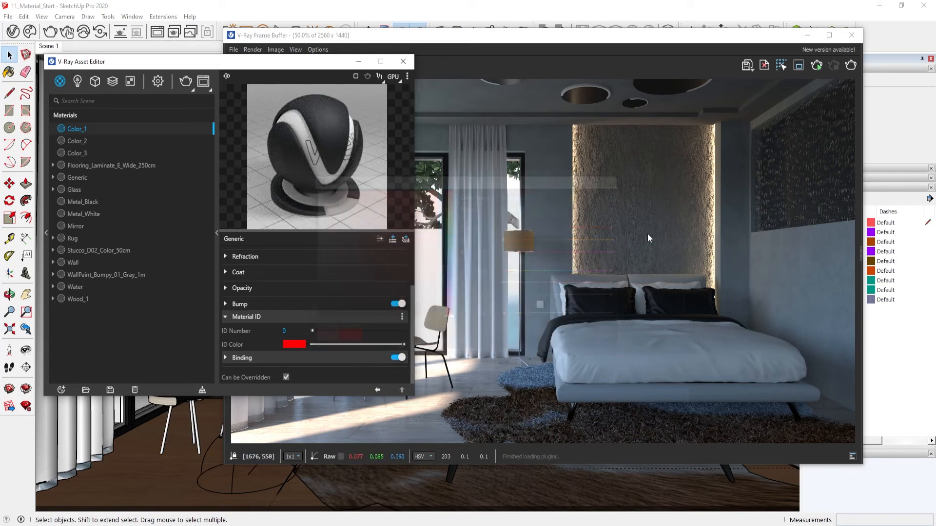
left_click(218, 233)
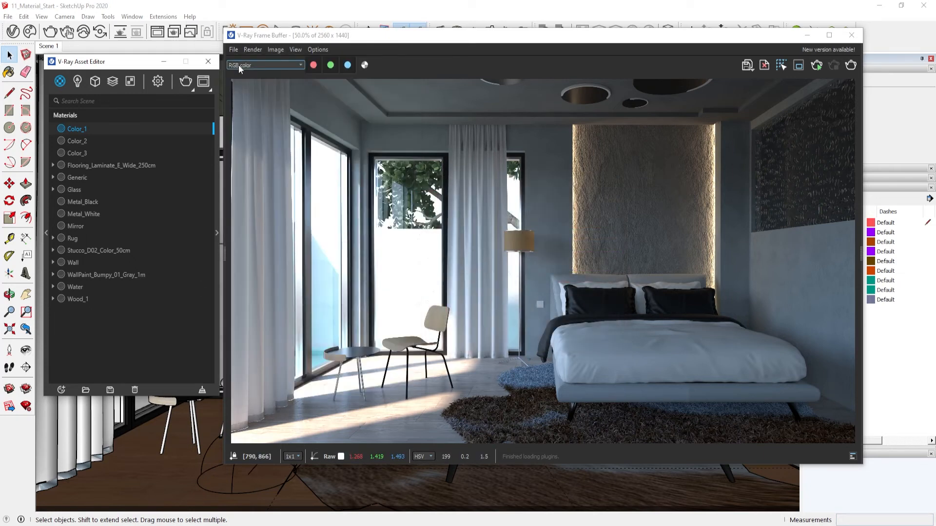
Display the Shadows and Environment channels of the render one after another and return to RGB color.
left_click(256, 63)
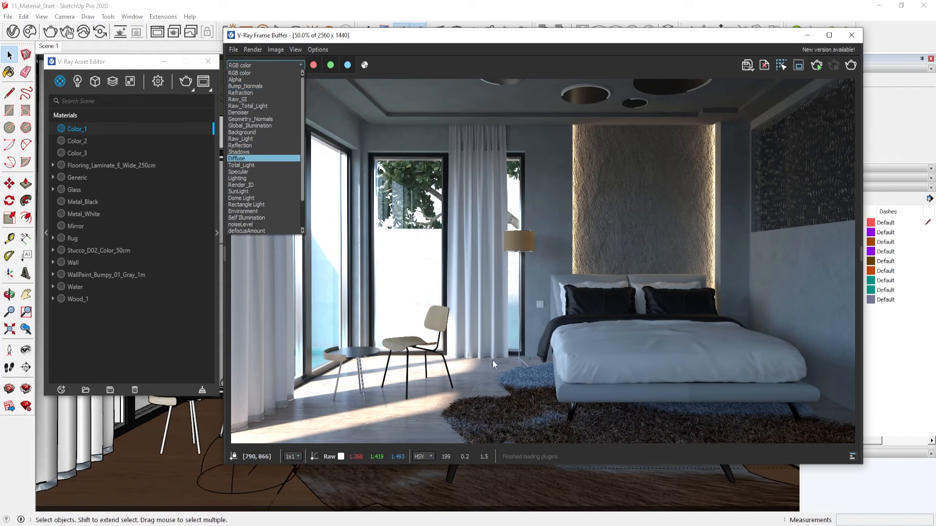
left_click(261, 153)
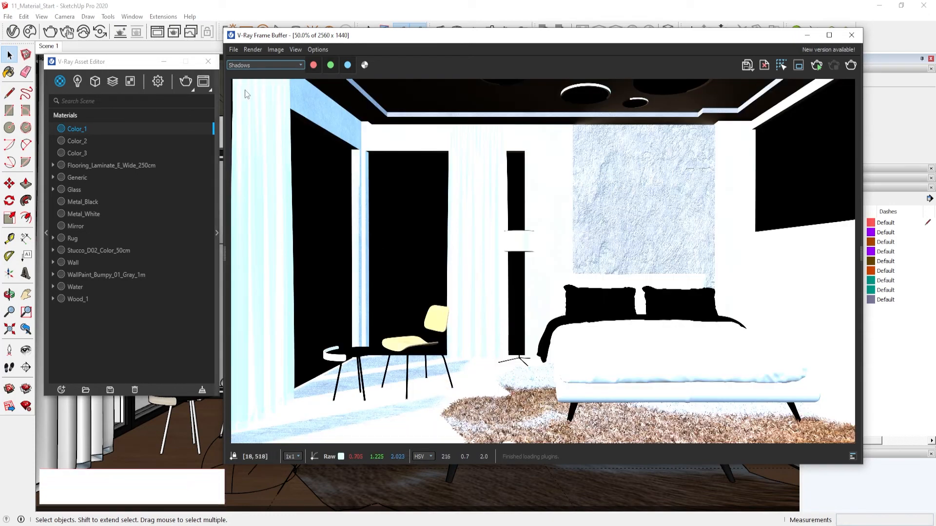
left_click(260, 65)
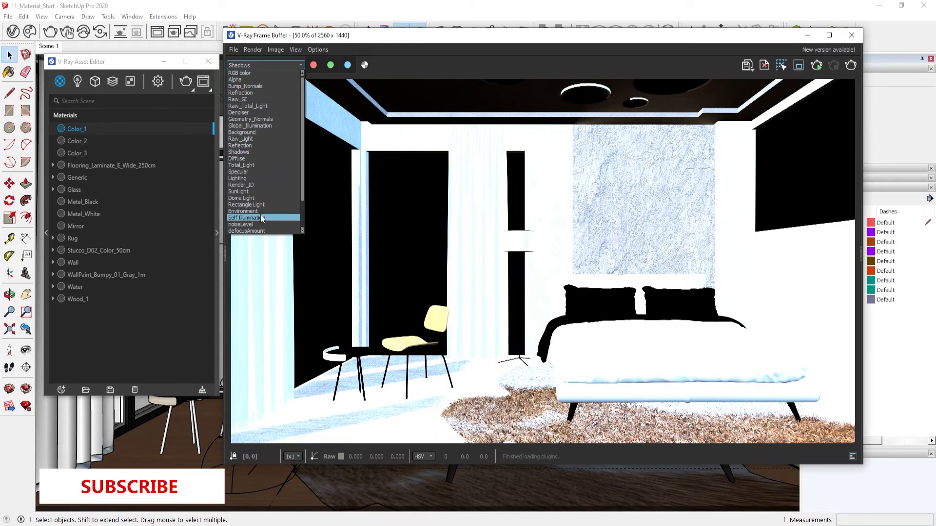
left_click(259, 210)
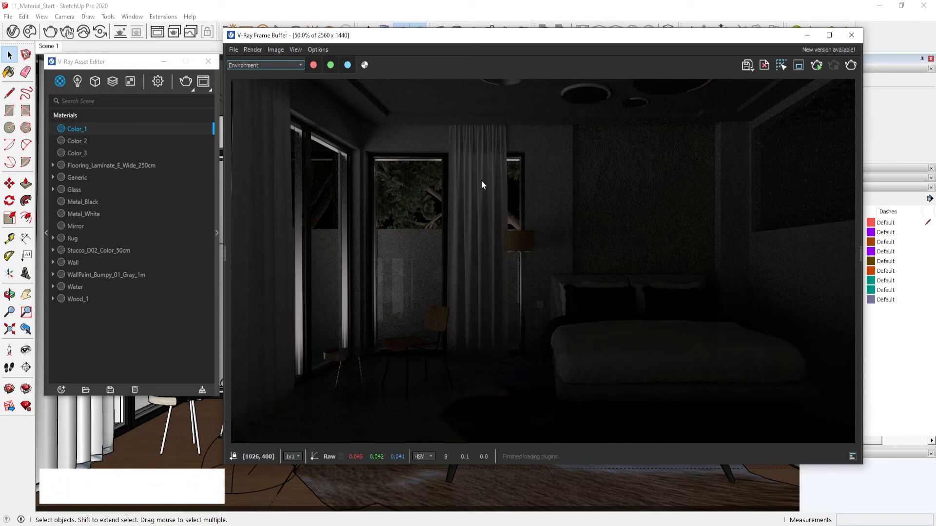
left_click(275, 67)
left_click(275, 70)
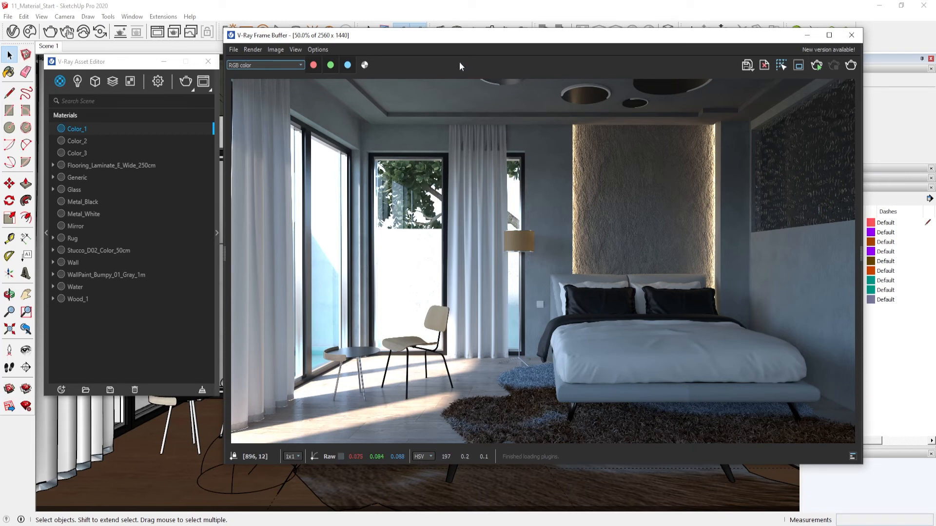
Add the Self Illumination render element to the scene.
left_click(107, 82)
right_click(108, 84)
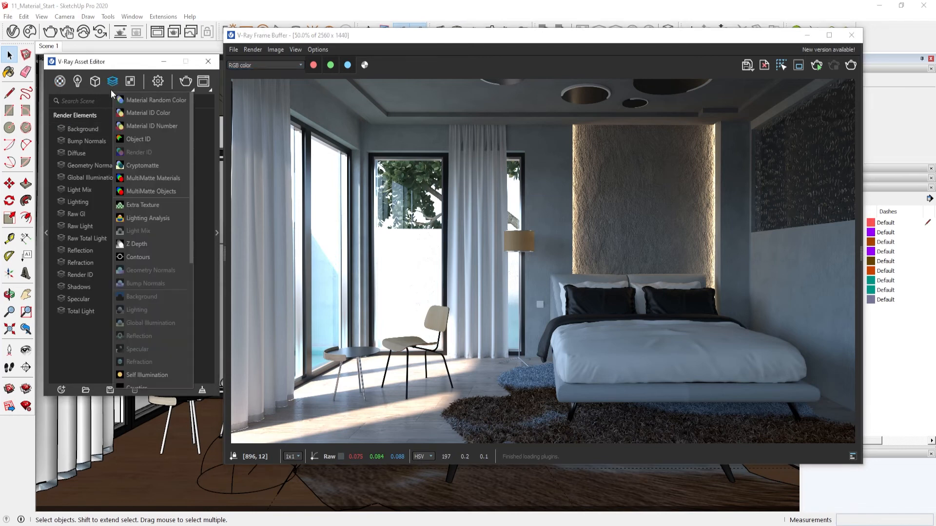
scroll(168, 257, "down", 3)
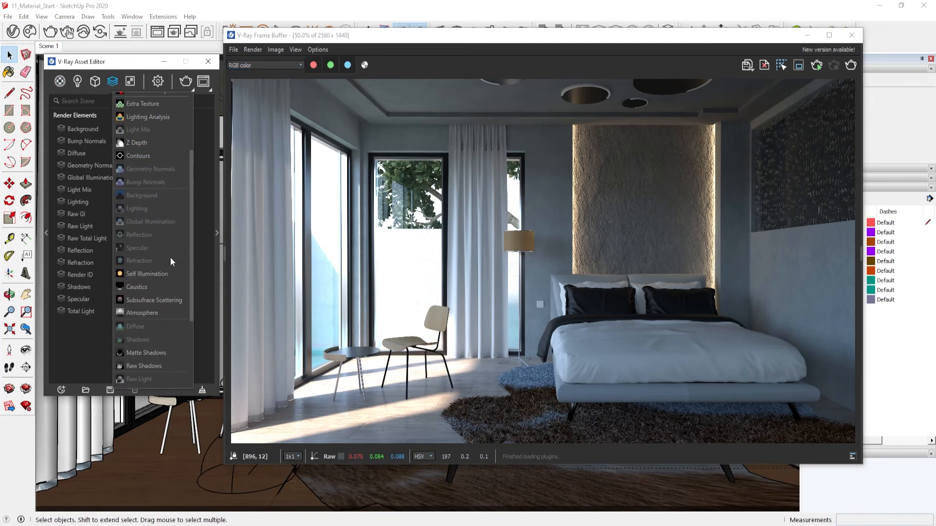
left_click(170, 271)
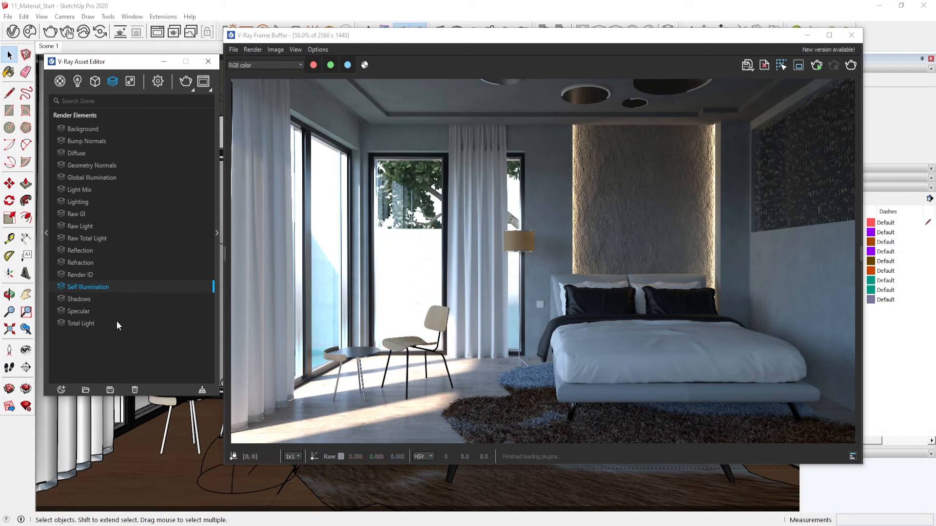
Permanently delete the Self Illumination render element from the scene.
right_click(112, 287)
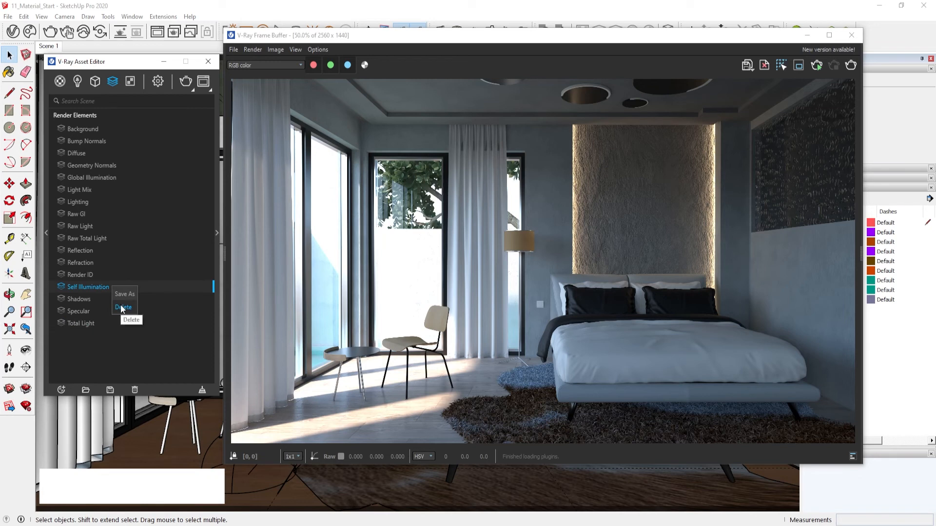
left_click(123, 307)
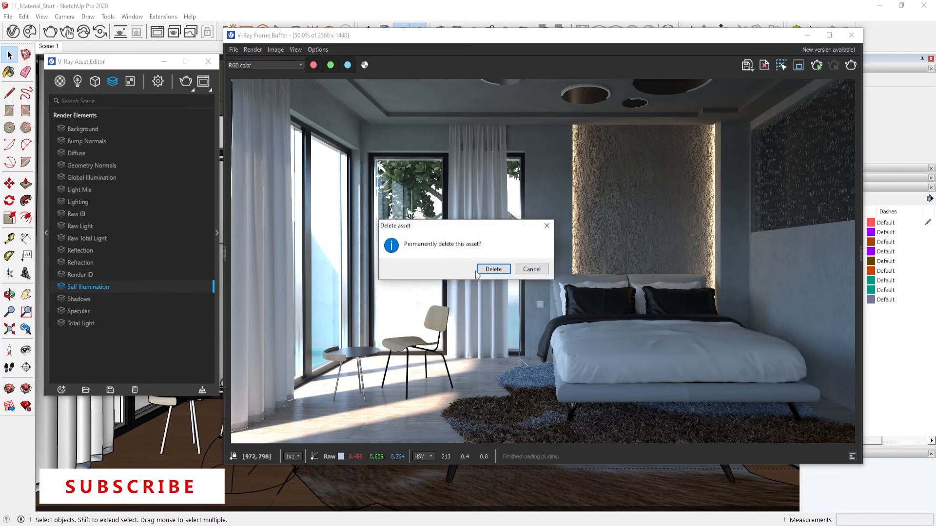
left_click(493, 269)
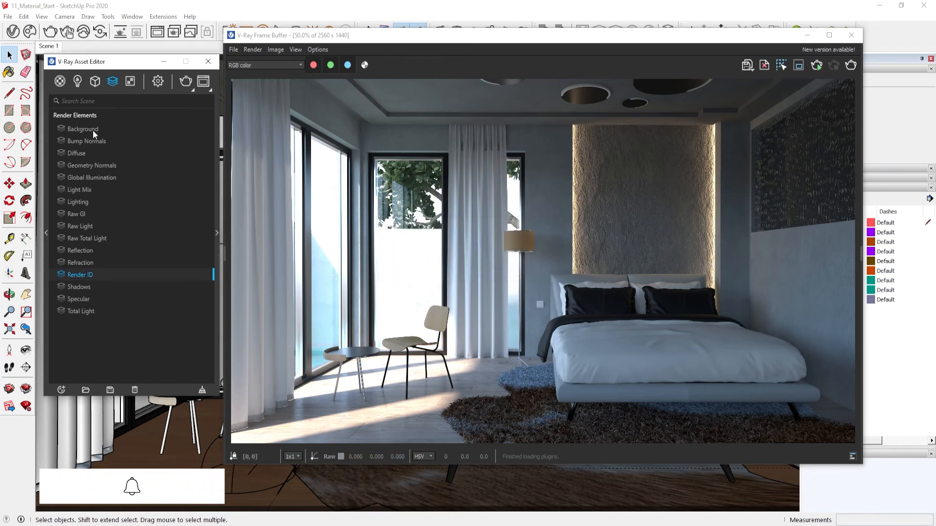
Look over the render element types that can be added to the scene and close the list without adding any.
left_click(106, 152)
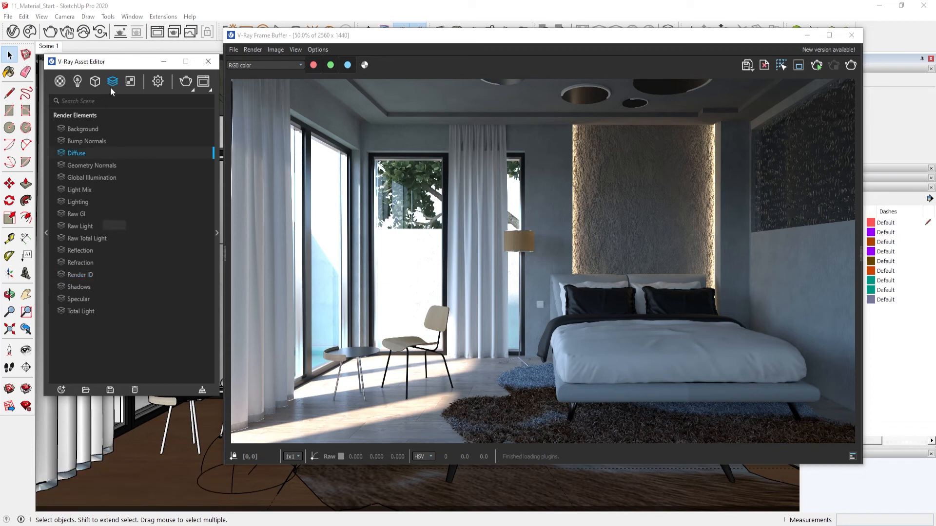
left_click(112, 83)
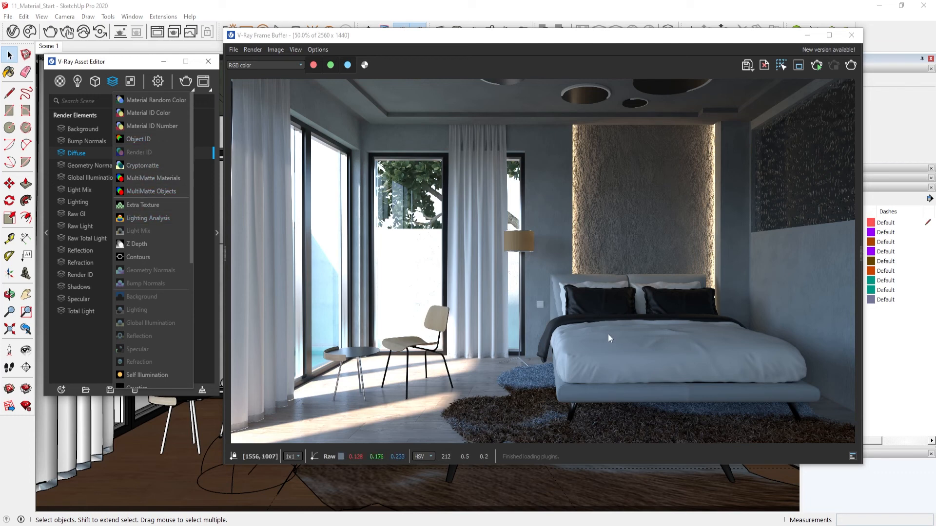
left_click(95, 352)
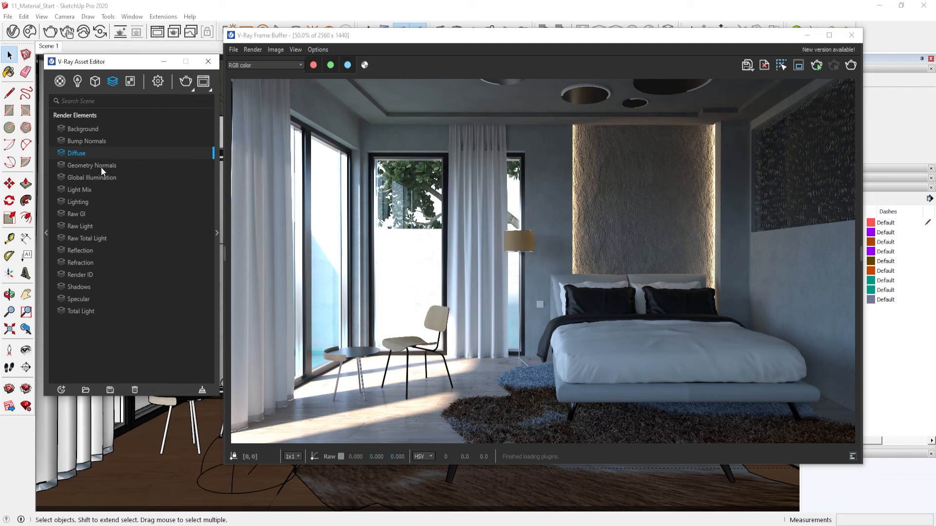
Browse the first render elements in the scene, view the Light Mix grouping parameter and collapse the settings.
left_click(101, 130)
left_click(110, 142)
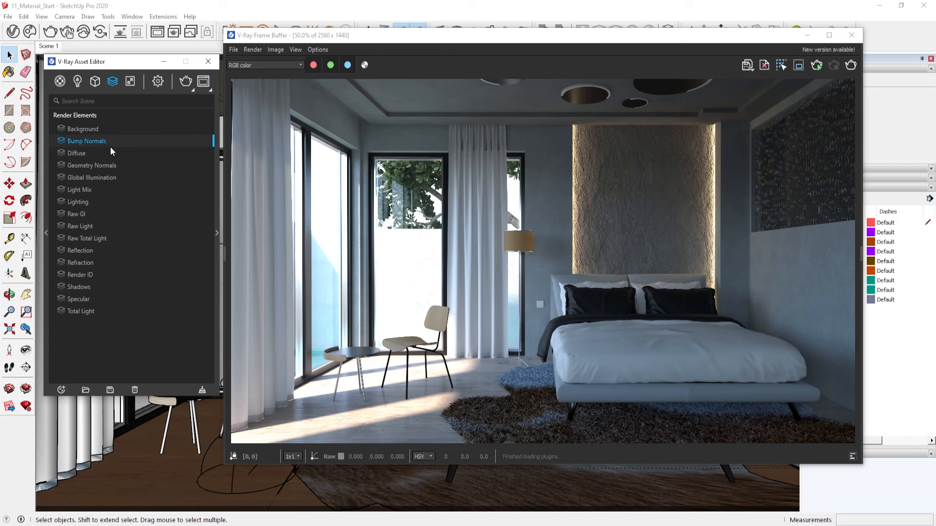
left_click(117, 174)
left_click(101, 191)
left_click(217, 234)
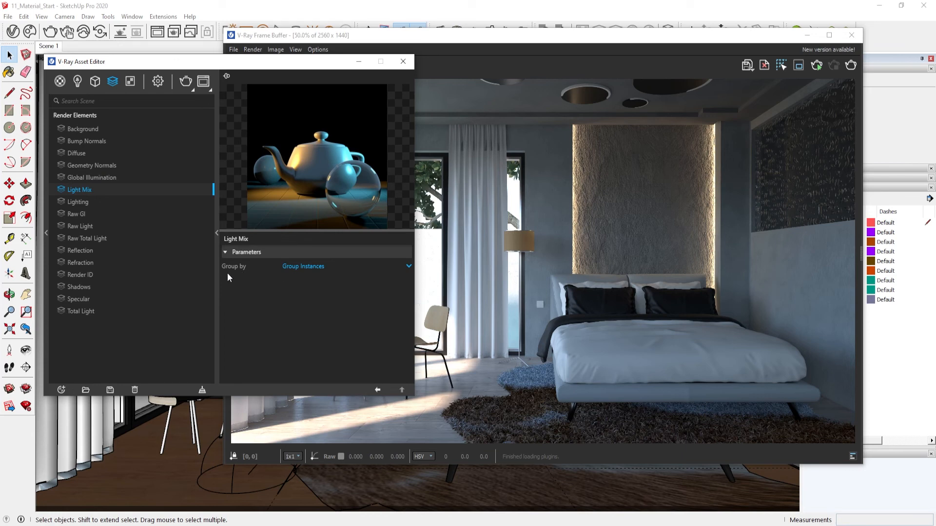
left_click(217, 233)
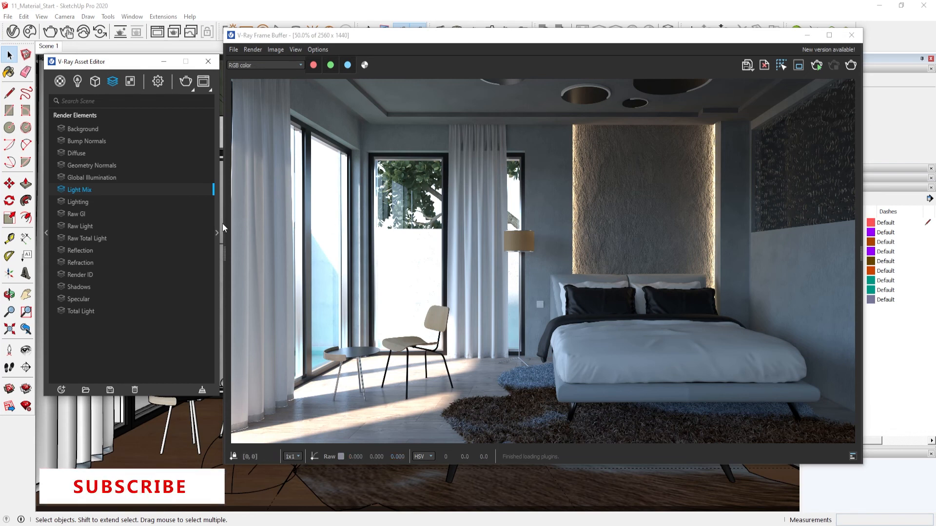
Expand the element settings and view the Reflection, Refraction, Specular, Shadows and Total Light parameters one after another.
key("Down")
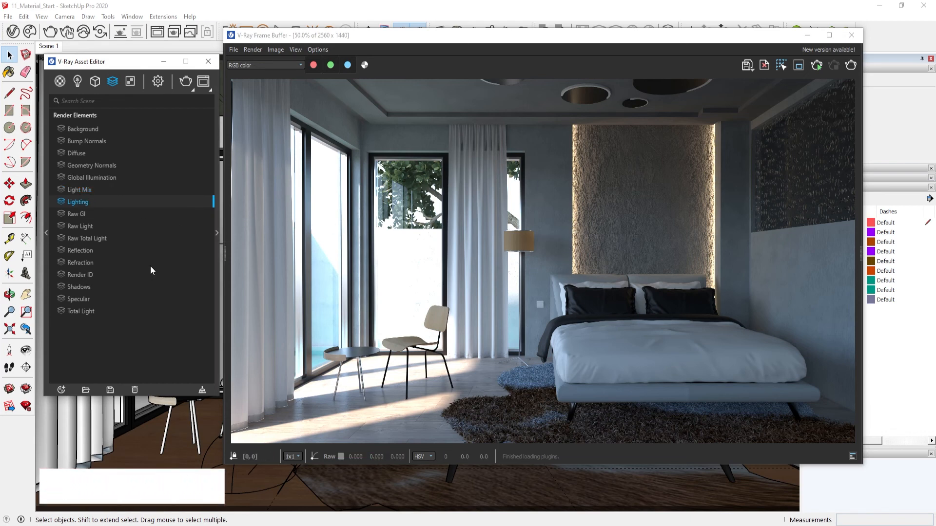
left_click(215, 244)
left_click(96, 250)
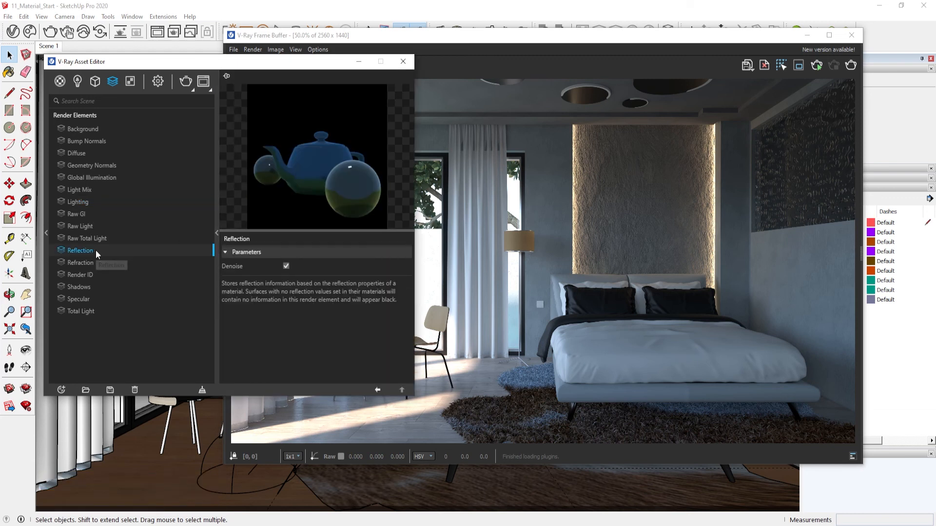
left_click(104, 264)
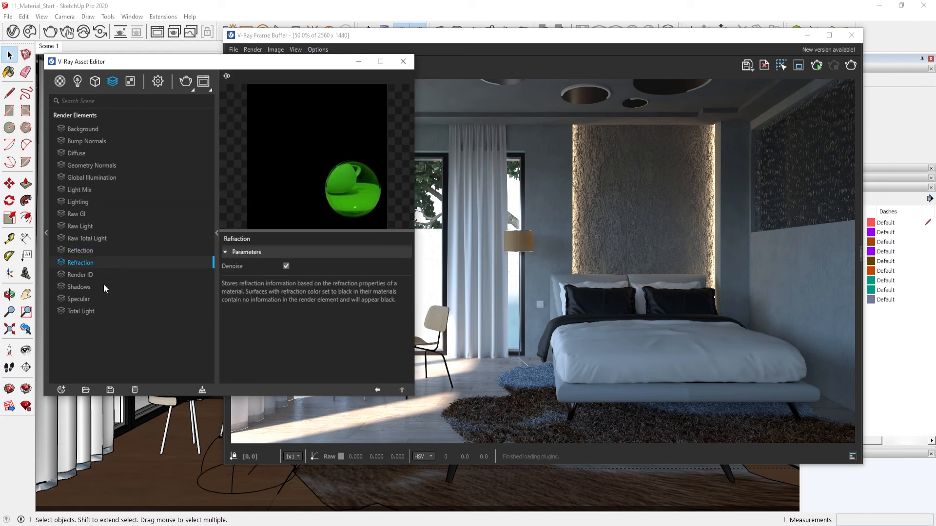
left_click(100, 297)
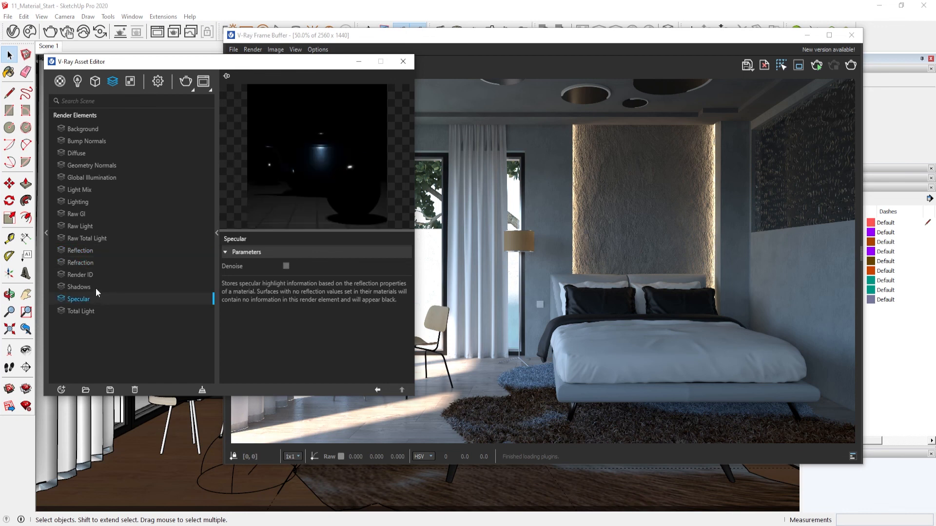
left_click(95, 287)
left_click(92, 311)
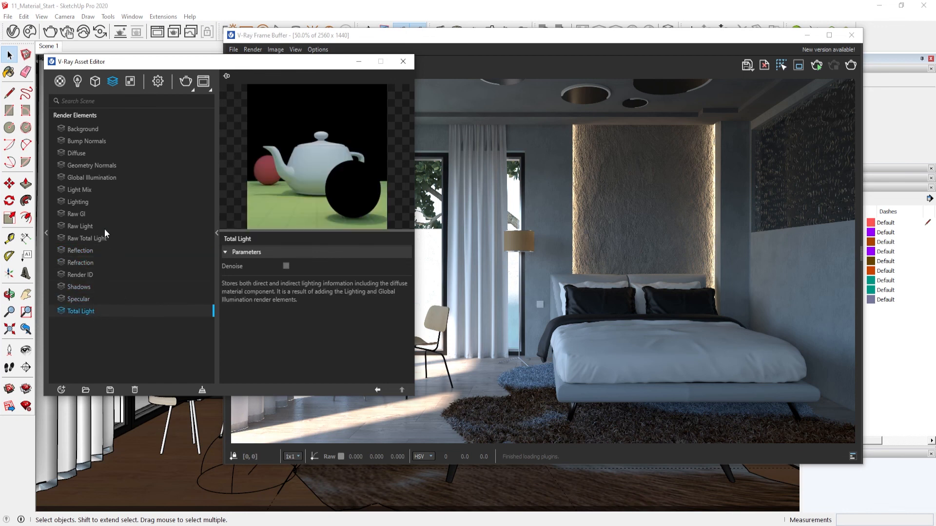
View the previews and parameters of Background, Bump Normals, Diffuse, Geometry Normals and Global Illumination.
left_click(96, 128)
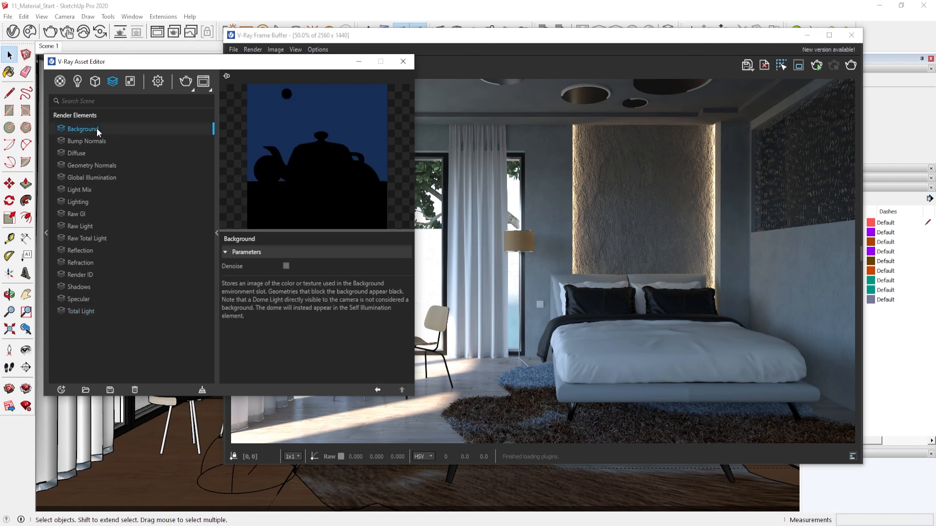
left_click(101, 141)
left_click(104, 153)
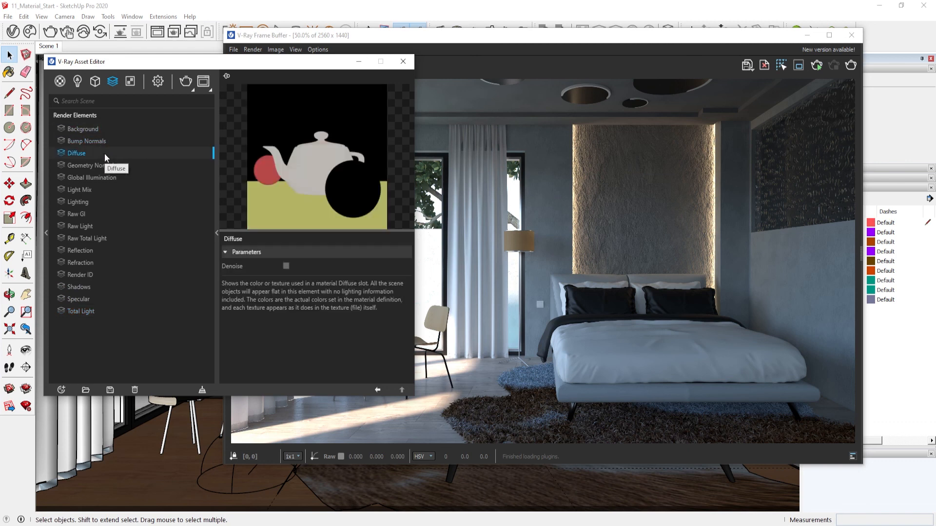
left_click(127, 165)
left_click(127, 177)
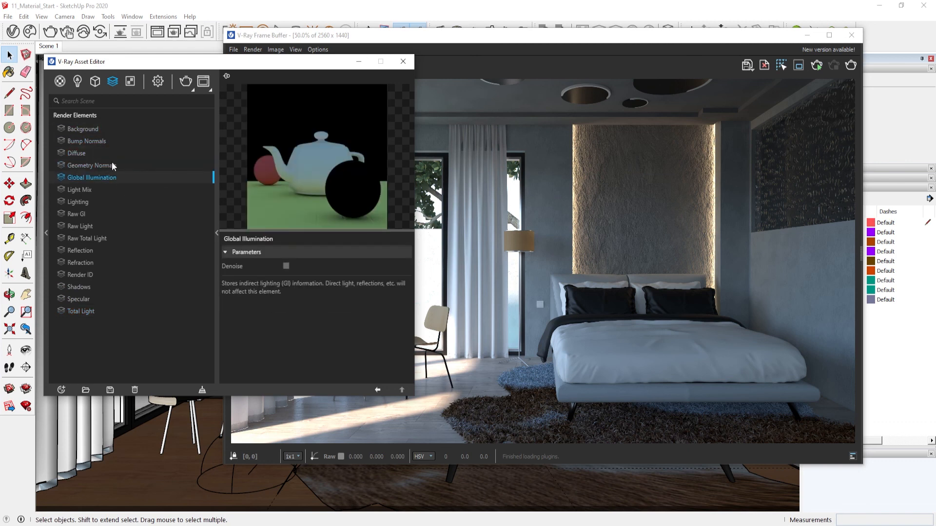
left_click(116, 165)
Compare the parameters of Light Mix, Raw GI and Lighting, check Lighting's Denoise option and collapse the settings.
left_click(92, 191)
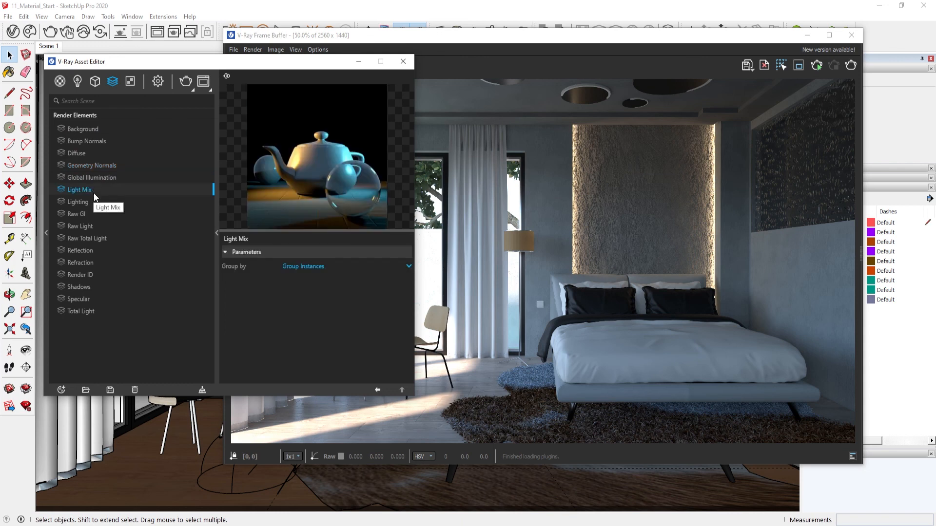
left_click(94, 200)
left_click(95, 214)
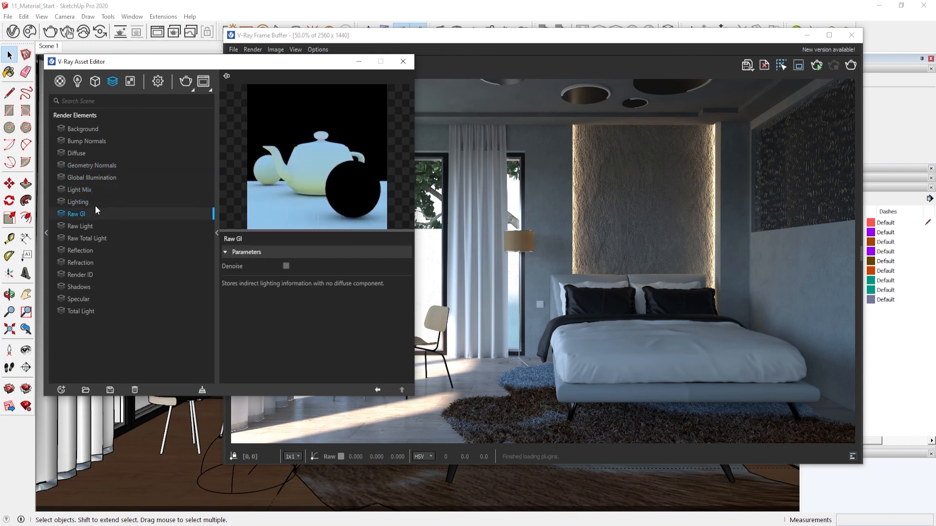
left_click(95, 205)
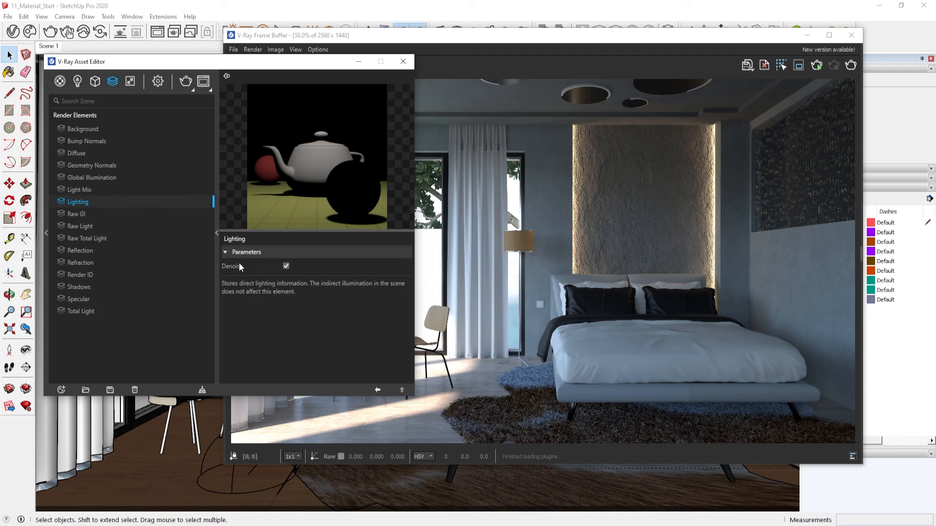
left_click(217, 232)
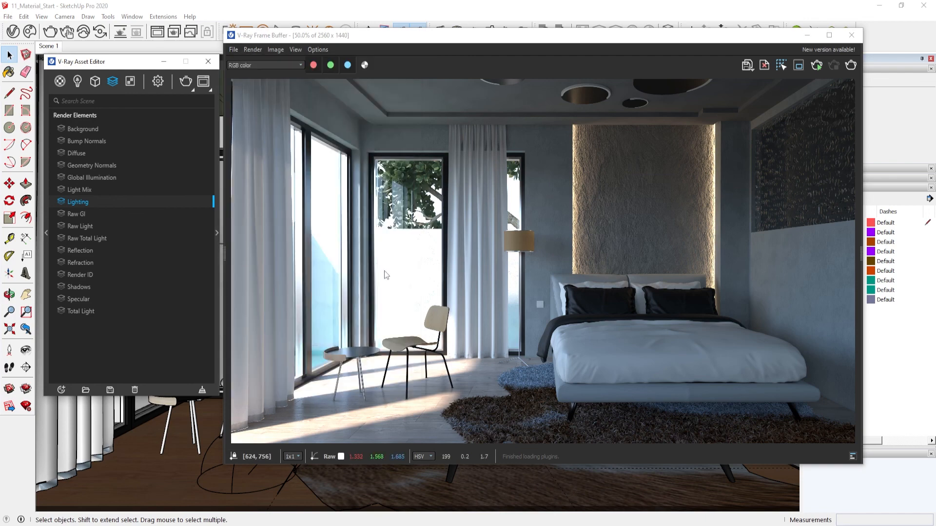
Inspect the bed area of the render up close and fit the whole image back in the frame buffer.
scroll(588, 340, "up", 2)
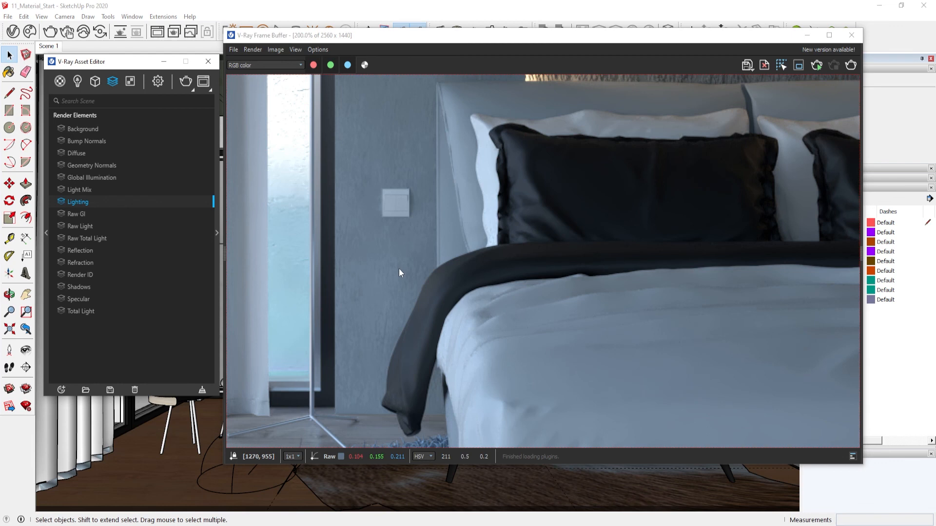
double_click(399, 269)
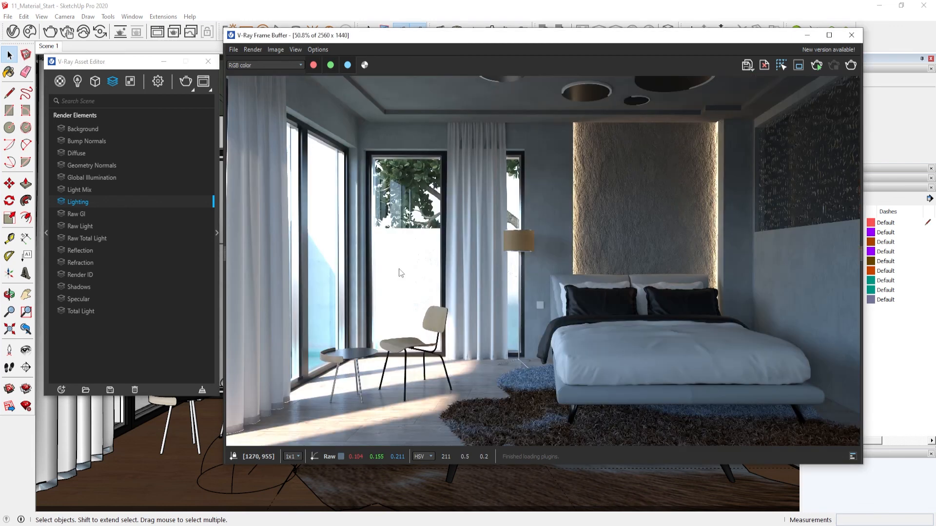